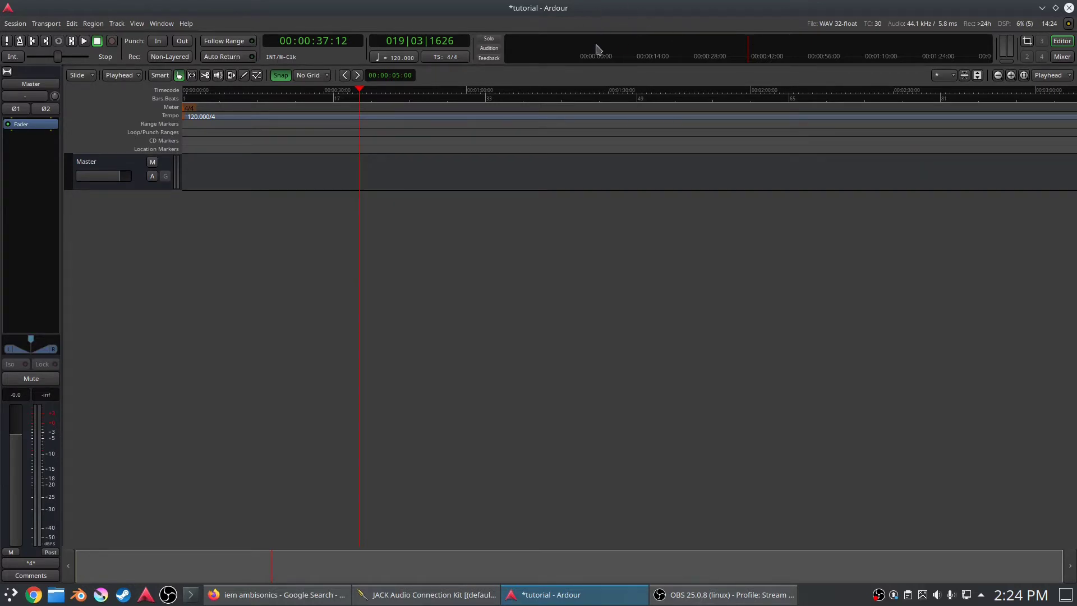
Step: Switch to Firefox and open the IEM Plug-in Suite website's download page from the search results
{"action": "left_click", "coordinate": [295, 602]}
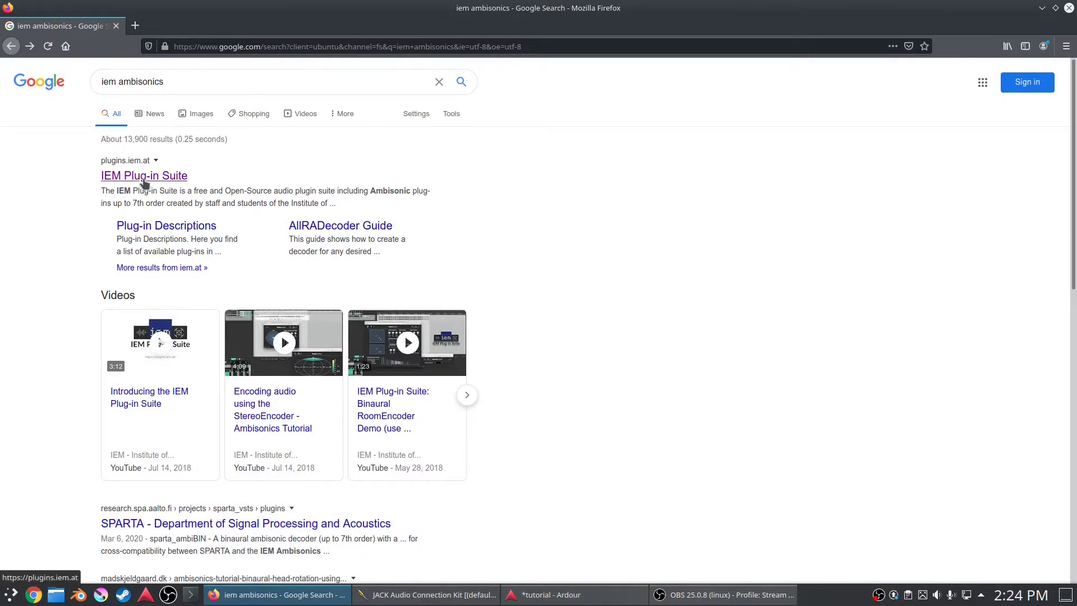
{"action": "left_click", "coordinate": [167, 178]}
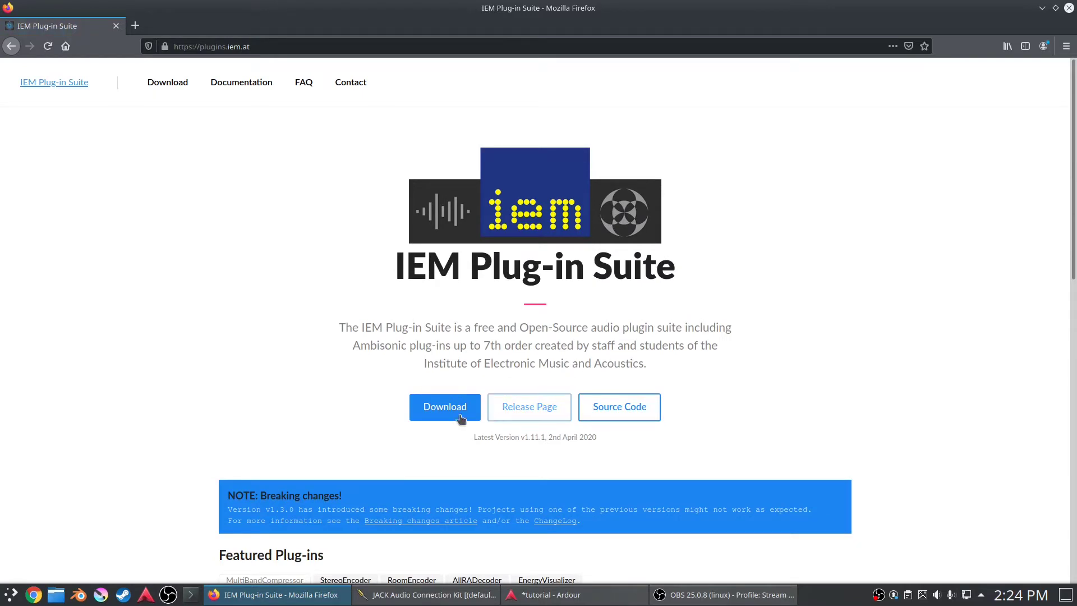
{"action": "left_click", "coordinate": [445, 407]}
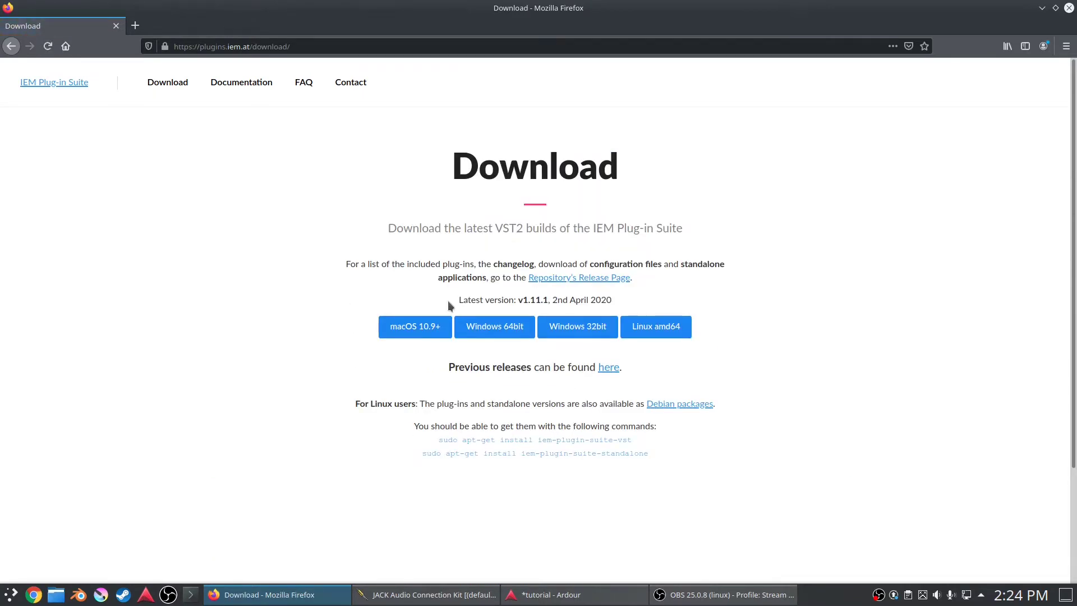
Step: Search the web for ardour and open the download page of the official Ardour site
{"action": "left_click", "coordinate": [331, 49]}
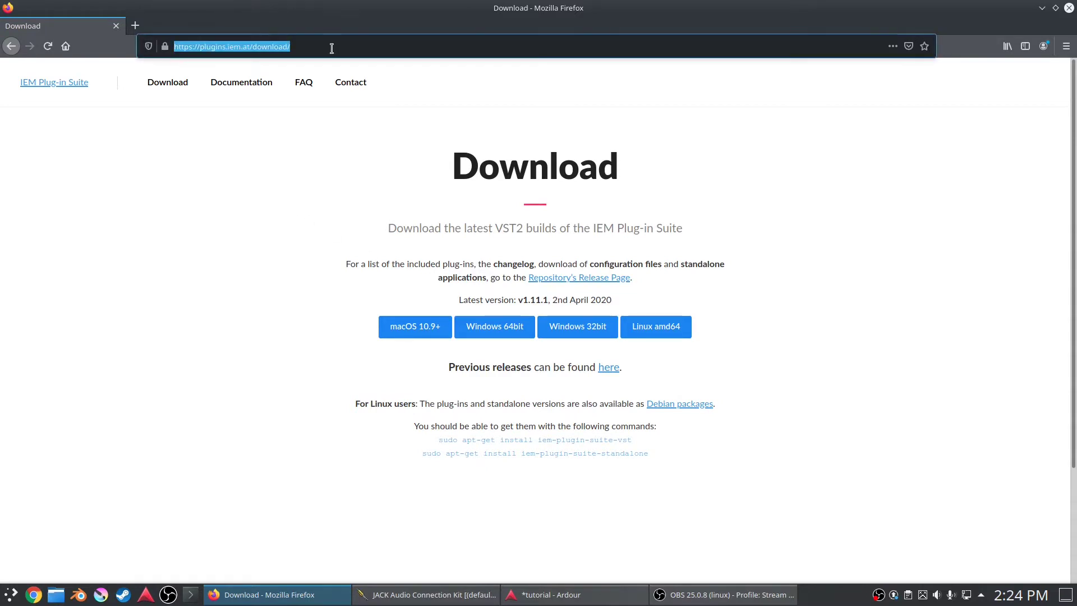
{"action": "type", "text": "ardour"}
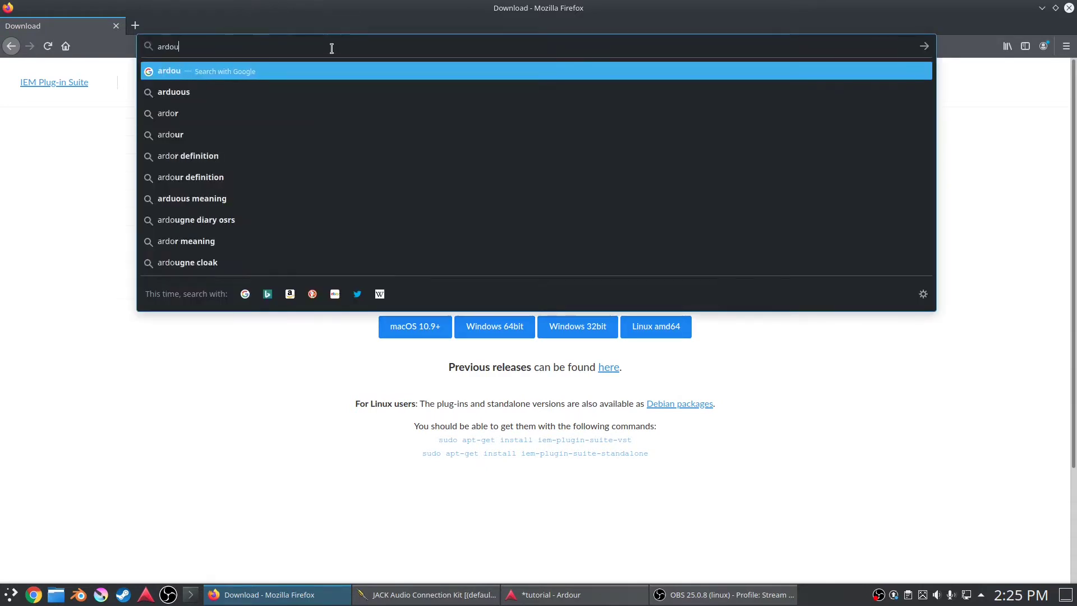
{"action": "key", "text": "Return"}
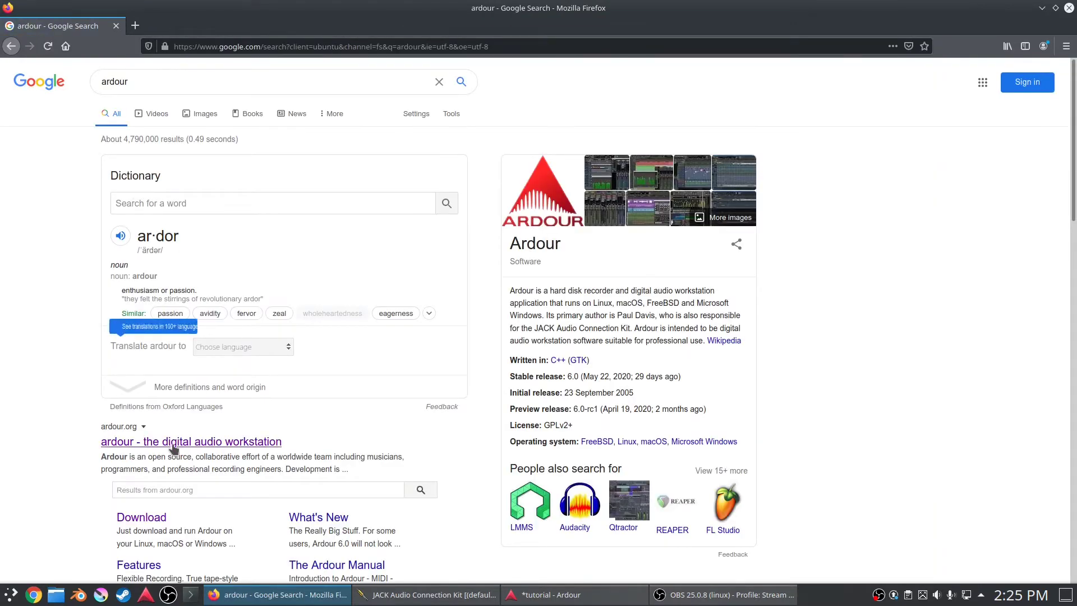
{"action": "left_click", "coordinate": [173, 443]}
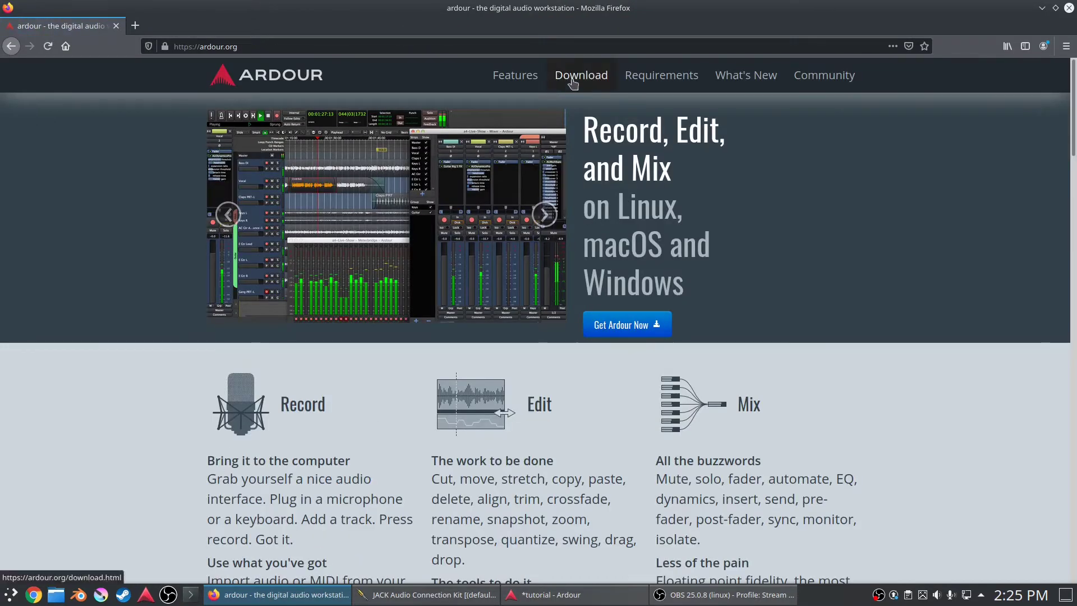
{"action": "left_click", "coordinate": [579, 75]}
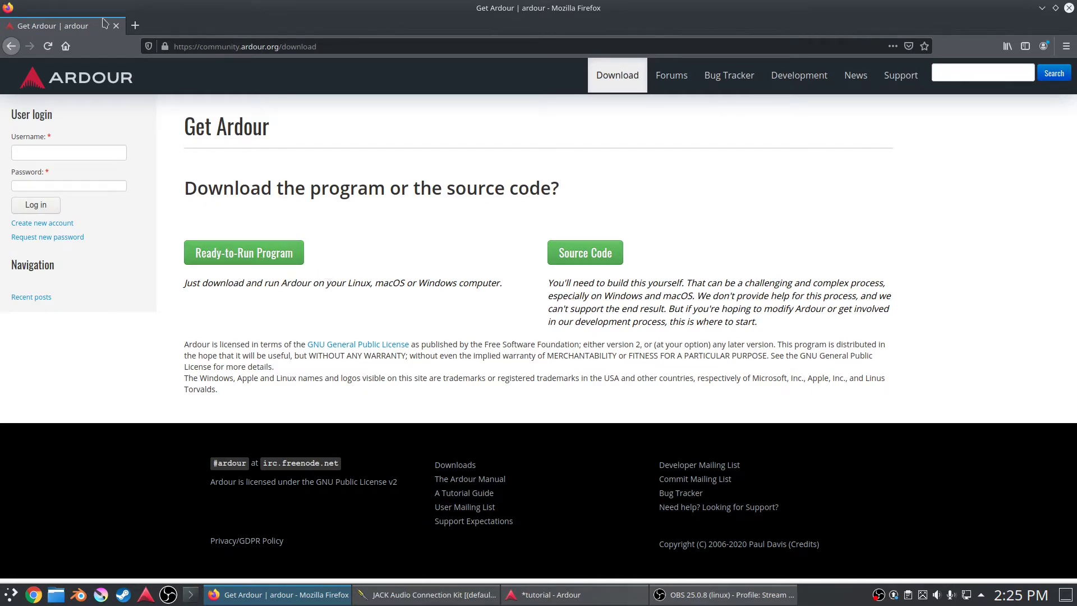
Step: Switch to Ardour and add one 4 Channel audio bus named Headphones to the session
{"action": "left_click", "coordinate": [567, 599]}
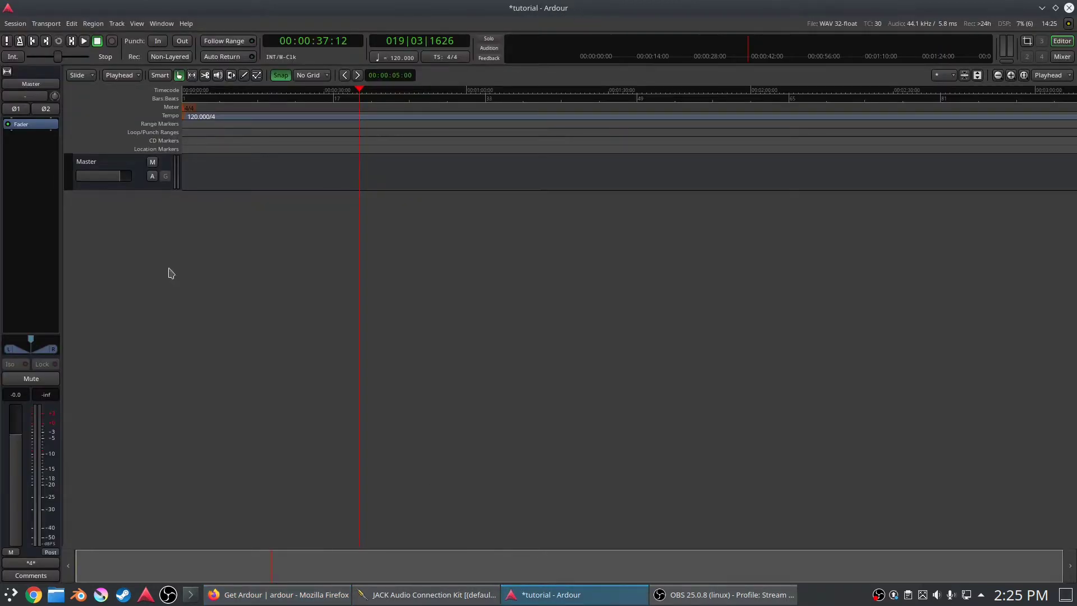
{"action": "double_click", "coordinate": [129, 242]}
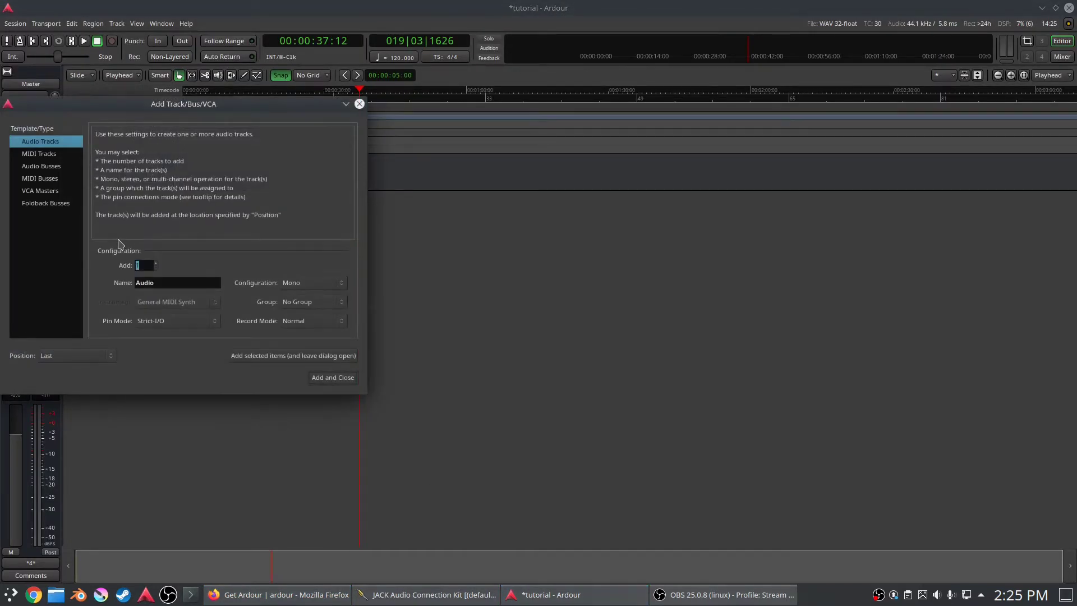
{"action": "left_click", "coordinate": [40, 167]}
{"action": "left_click", "coordinate": [310, 286]}
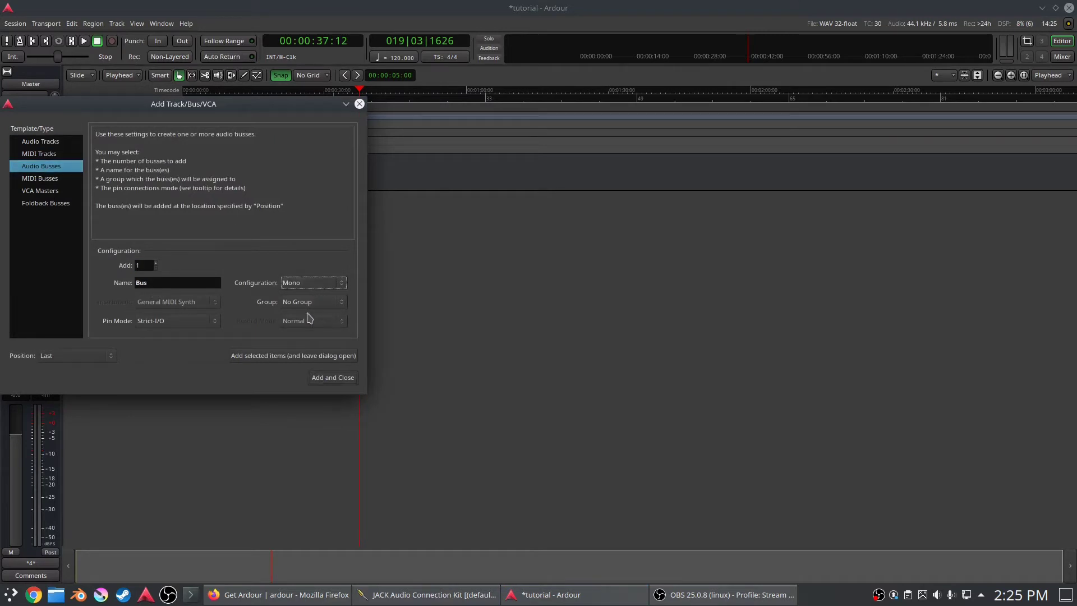
{"action": "left_click", "coordinate": [342, 288]}
{"action": "left_click", "coordinate": [306, 328]}
{"action": "left_click_drag", "start_coordinate": [166, 281], "coordinate": [130, 285]}
{"action": "left_click", "coordinate": [342, 378]}
Step: Add one 4 Channel audio bus named Ambisonics
{"action": "double_click", "coordinate": [77, 236]}
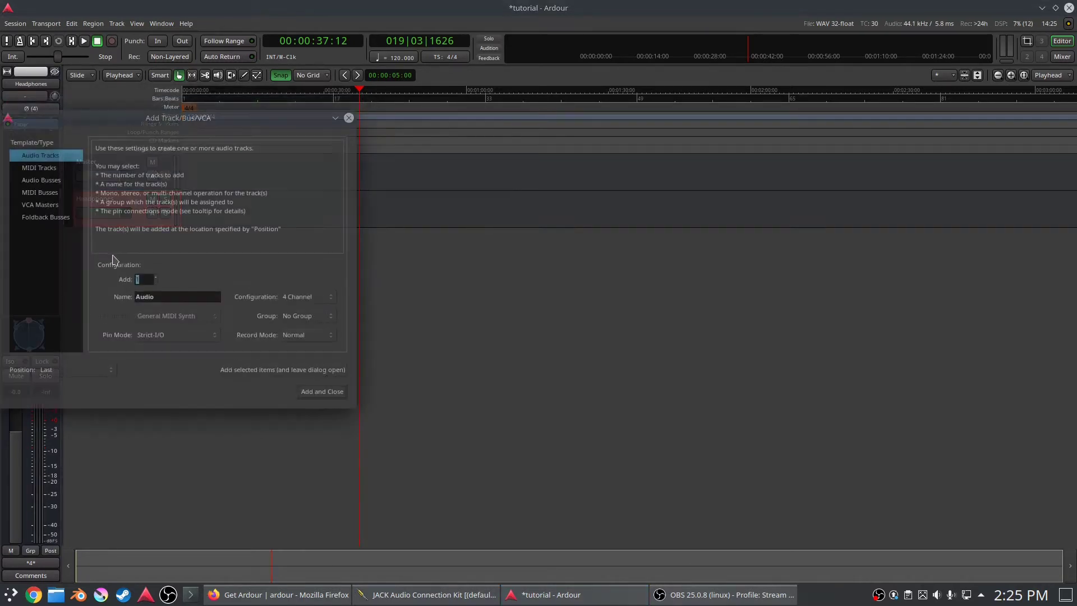
{"action": "left_click", "coordinate": [50, 181]}
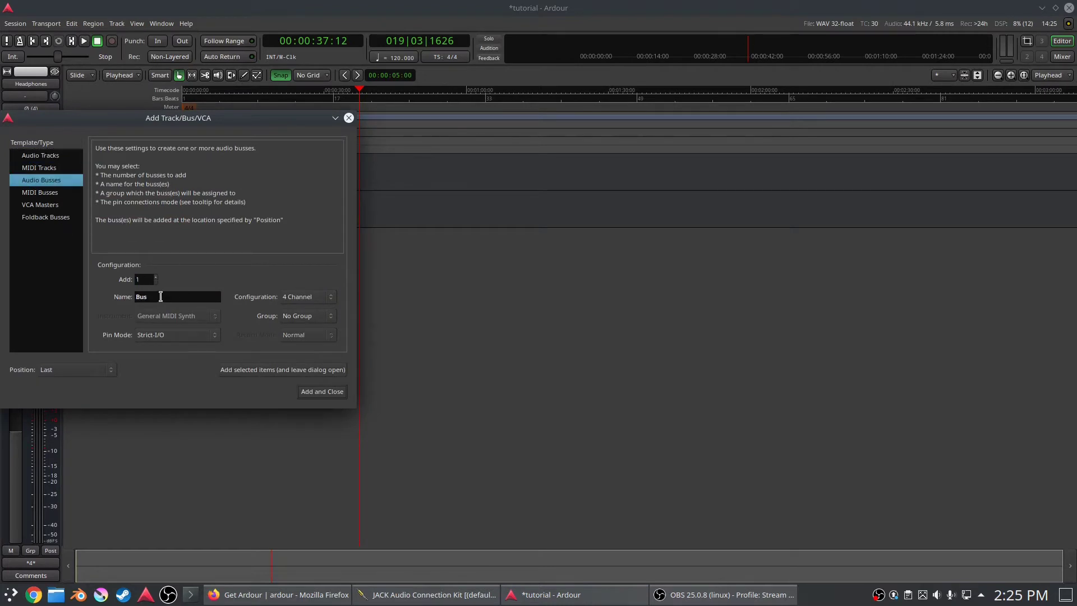
{"action": "left_click_drag", "start_coordinate": [161, 297], "coordinate": [68, 290]}
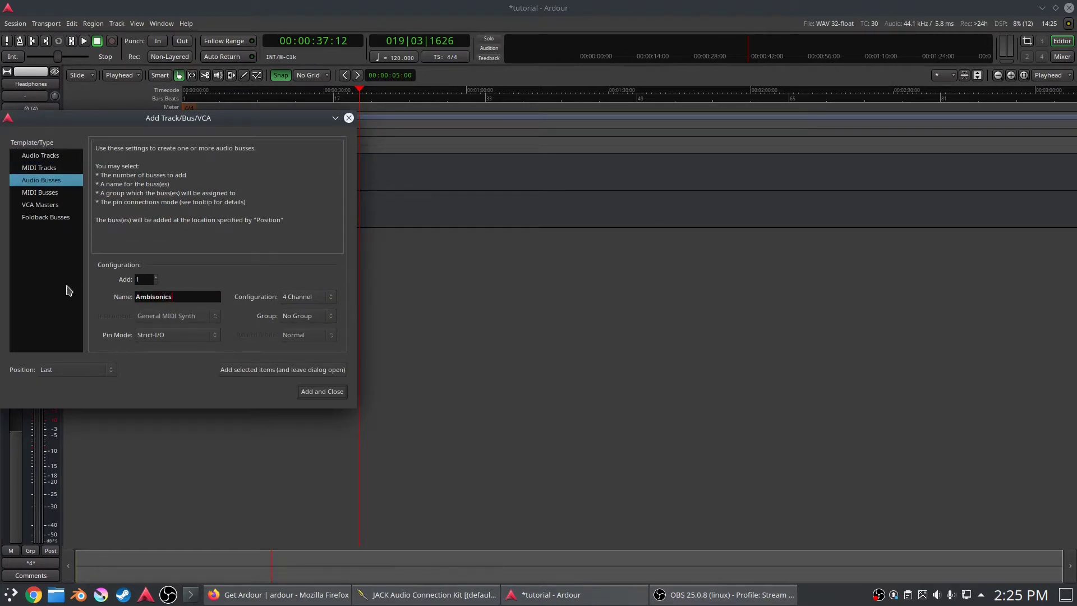
{"action": "left_click", "coordinate": [323, 392]}
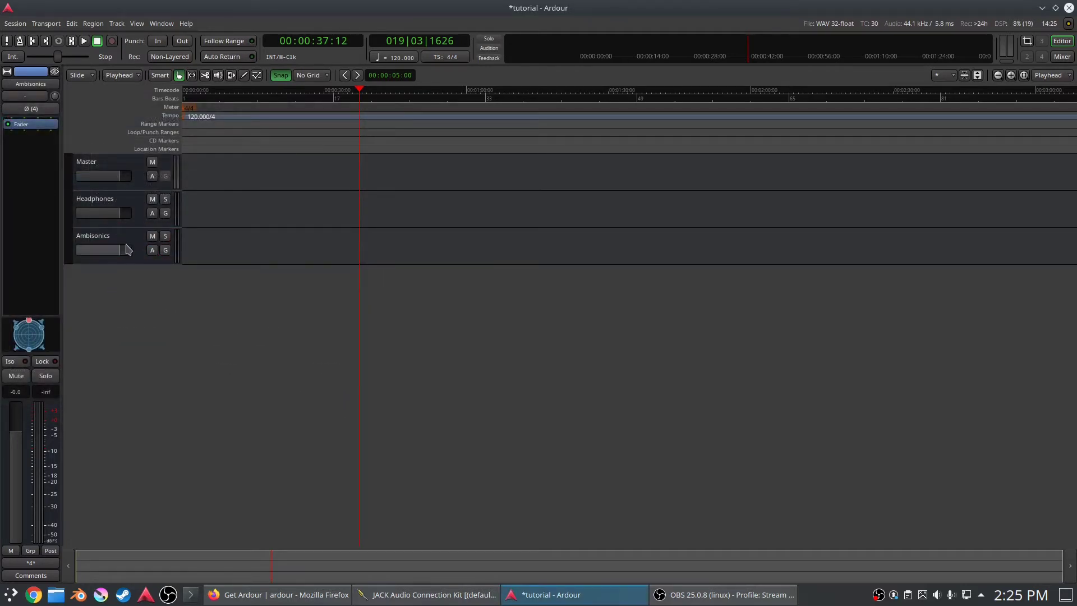
Step: Add one 4 Channel audio track named Source 1
{"action": "double_click", "coordinate": [131, 298]}
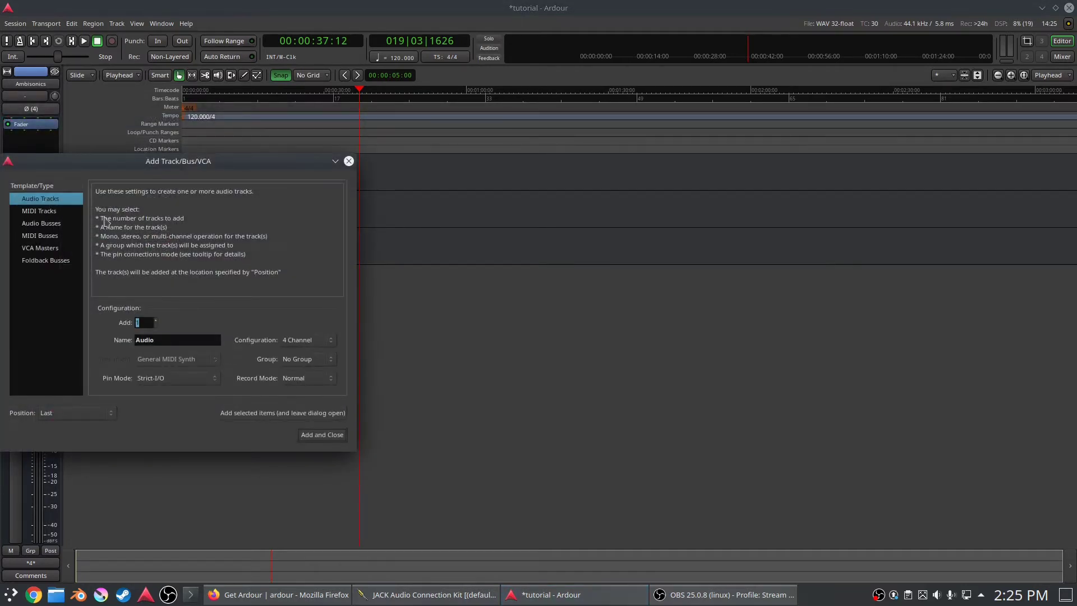
{"action": "key", "text": "Tab"}
{"action": "type", "text": "Source 1"}
{"action": "left_click", "coordinate": [336, 433]}
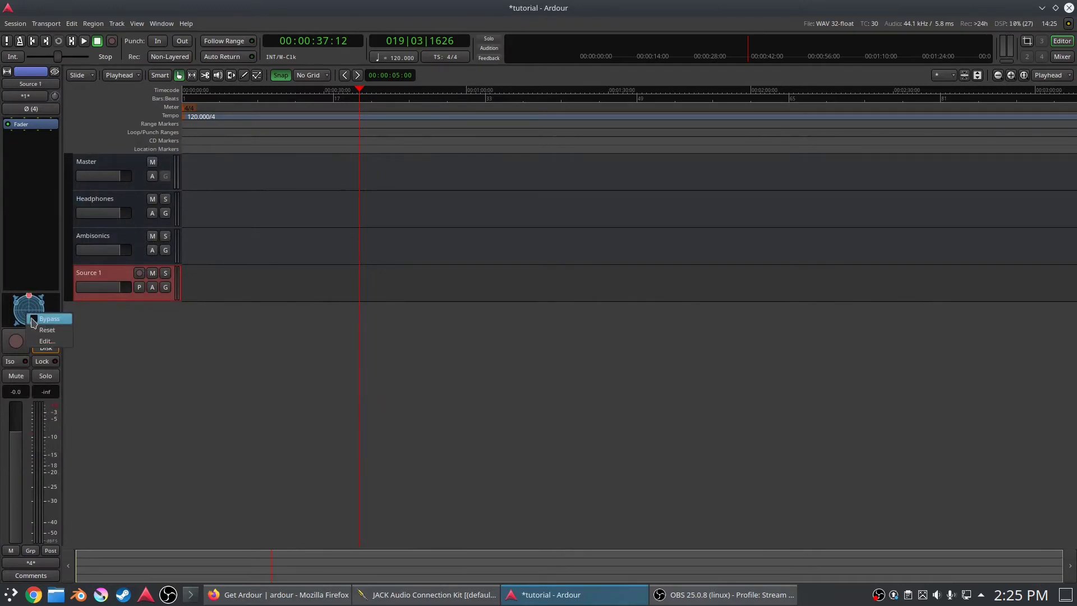
Step: Bypass the panners of the Source 1 track and the Ambisonics and Headphones buses
{"action": "left_click", "coordinate": [126, 239]}
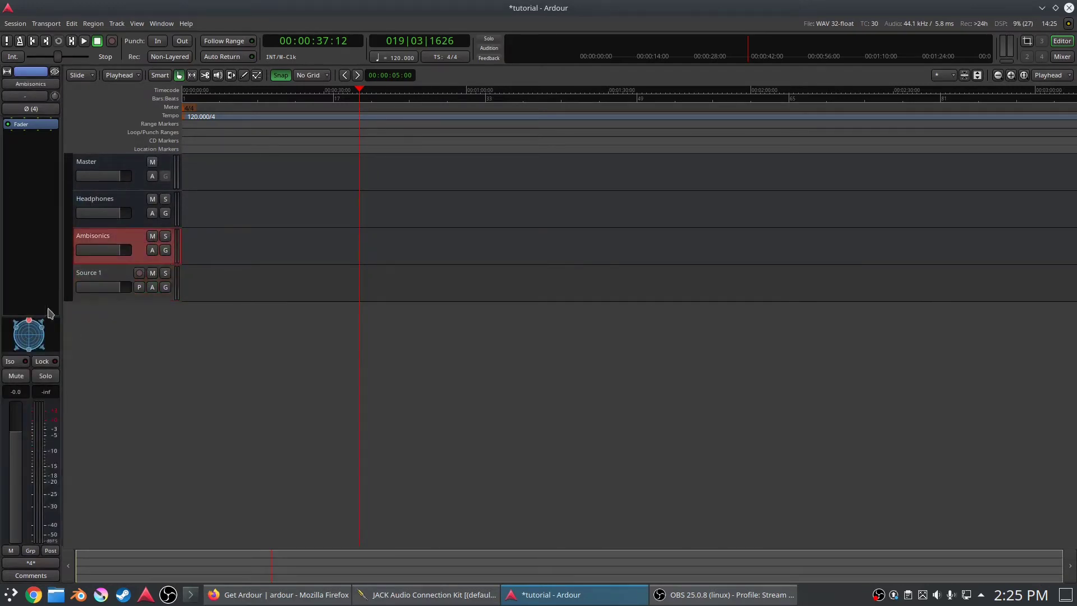
{"action": "left_click", "coordinate": [120, 201]}
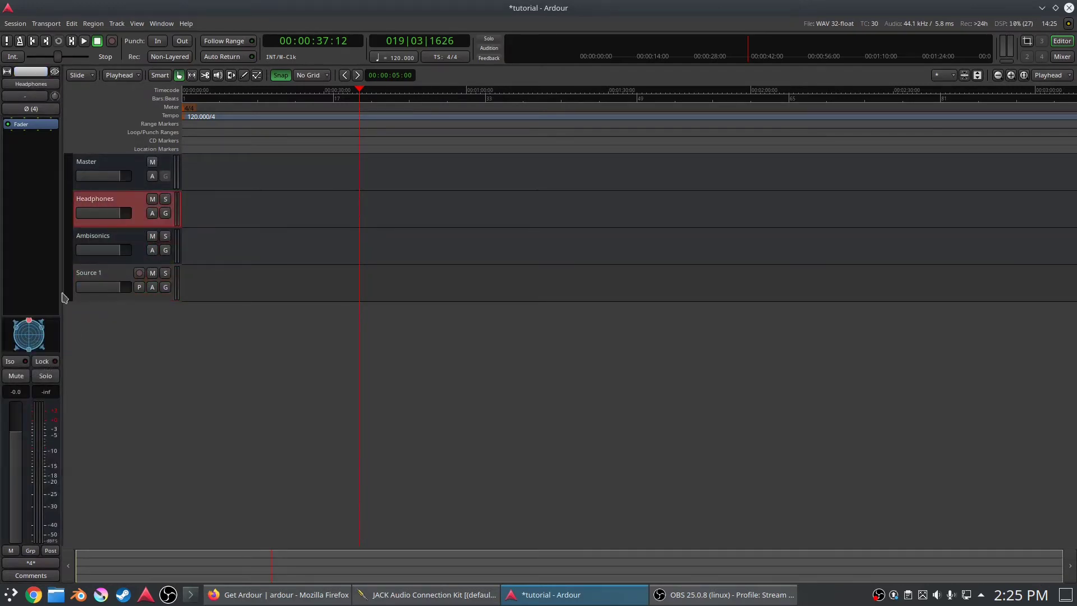
{"action": "right_click", "coordinate": [31, 325]}
{"action": "left_click", "coordinate": [39, 330]}
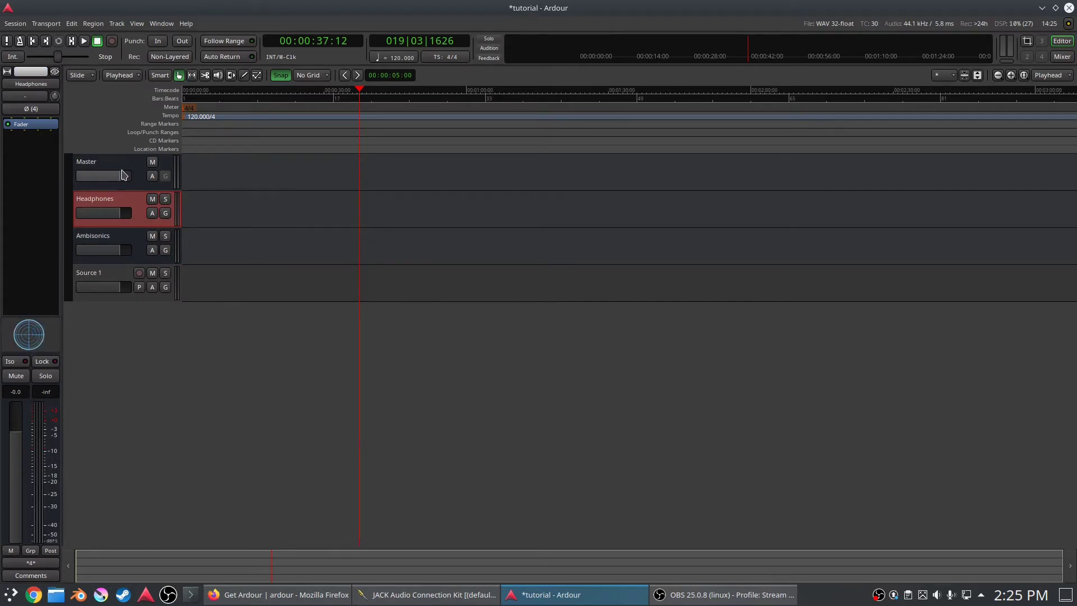
Step: Find the IEM BinauralDecoder plugin and insert it on the Headphones bus after the fader
{"action": "right_click", "coordinate": [31, 169]}
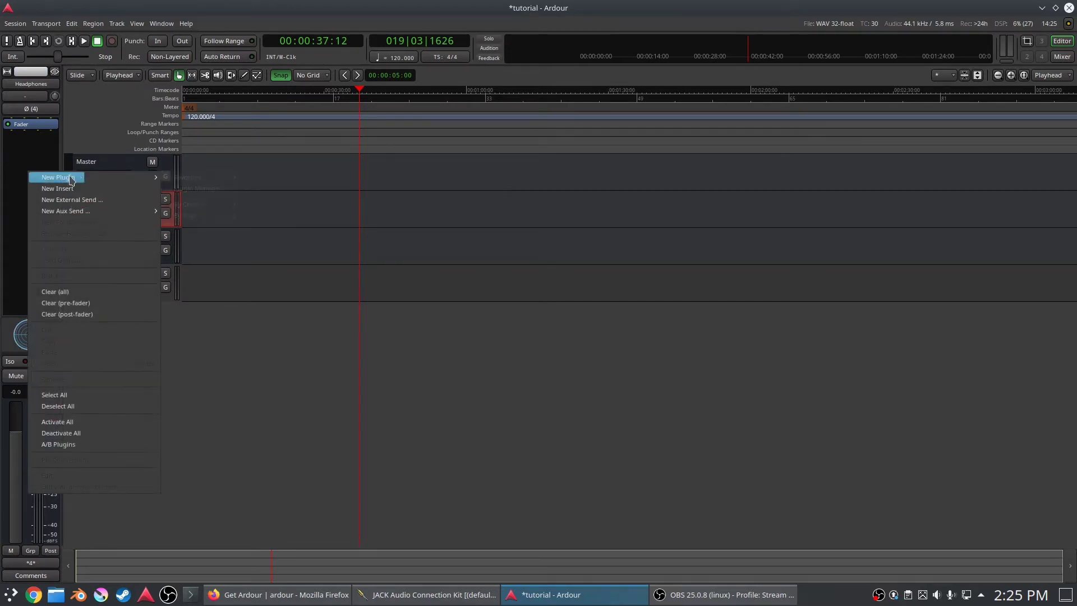
{"action": "mouse_move", "coordinate": [84, 178]}
{"action": "left_click", "coordinate": [196, 188]}
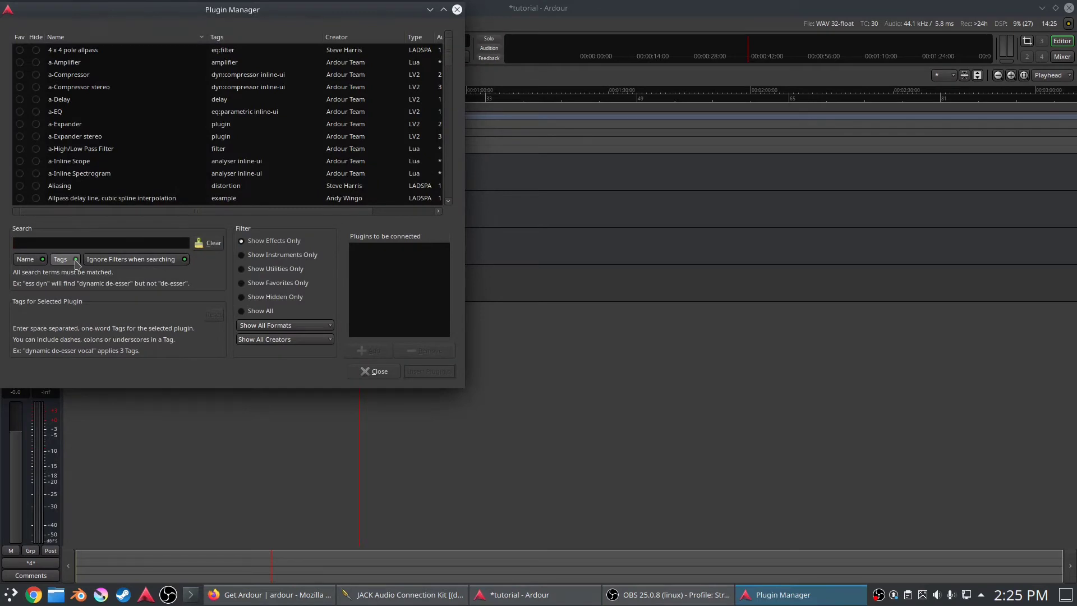
{"action": "type", "text": "de"}
{"action": "left_click", "coordinate": [76, 148]}
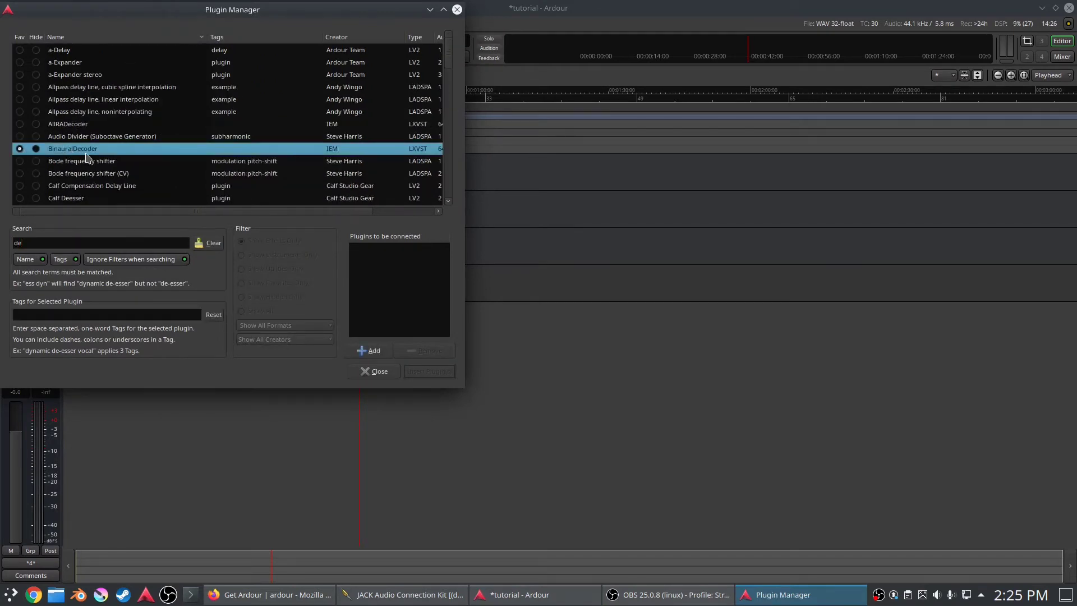
{"action": "left_click", "coordinate": [369, 351]}
{"action": "left_click", "coordinate": [430, 372]}
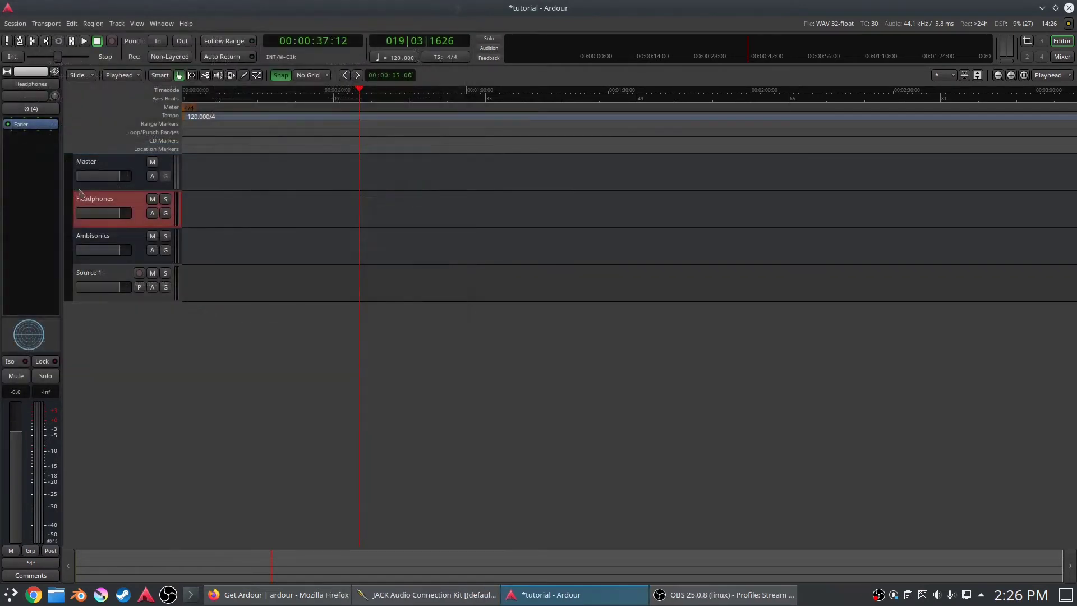
Step: Set the BinauralDecoder's Ambisonic order to 1st and close the plugin window
{"action": "left_click", "coordinate": [440, 209]}
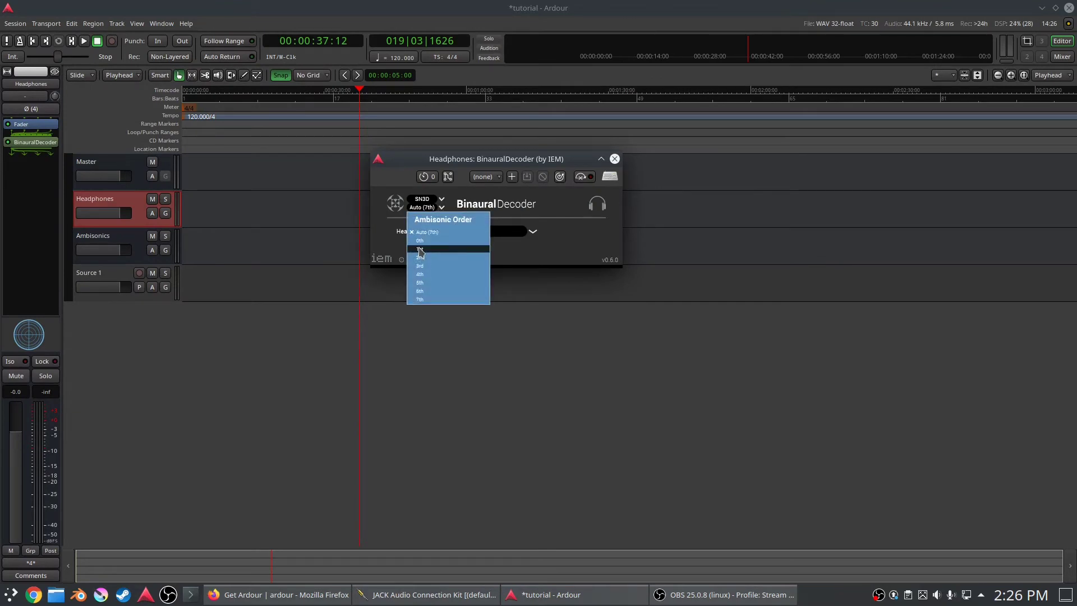
{"action": "left_click", "coordinate": [435, 249]}
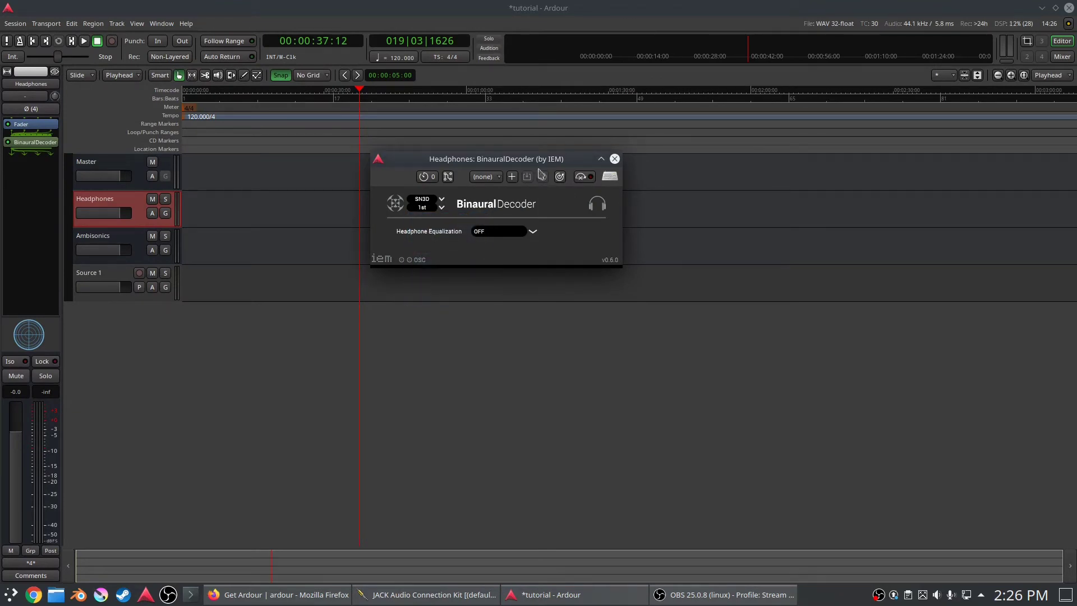
{"action": "left_click_drag", "start_coordinate": [516, 162], "coordinate": [545, 207]}
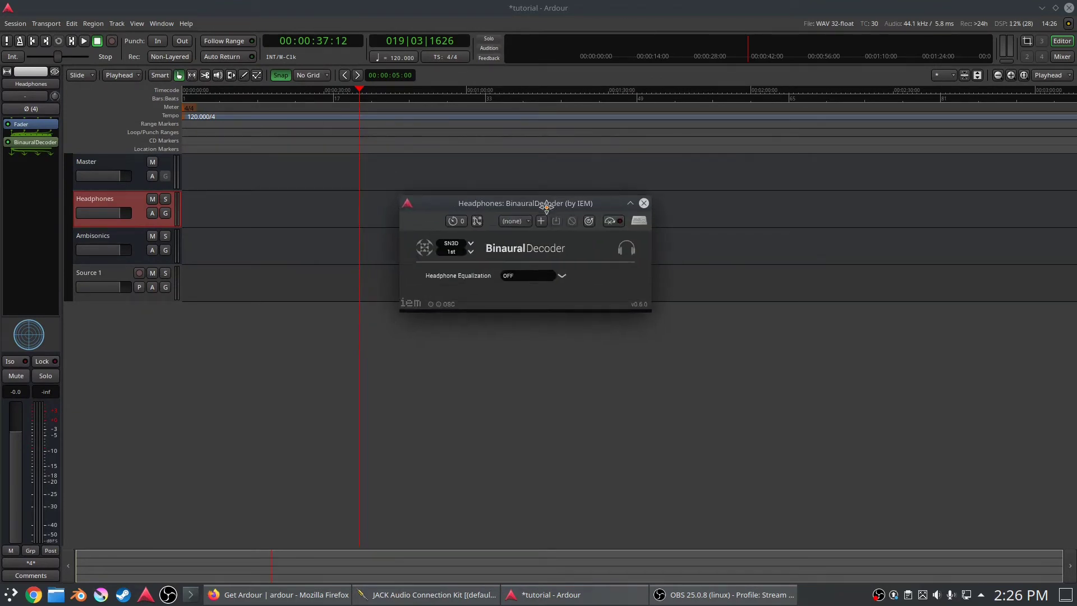
{"action": "left_click", "coordinate": [472, 252]}
{"action": "left_click", "coordinate": [452, 293]}
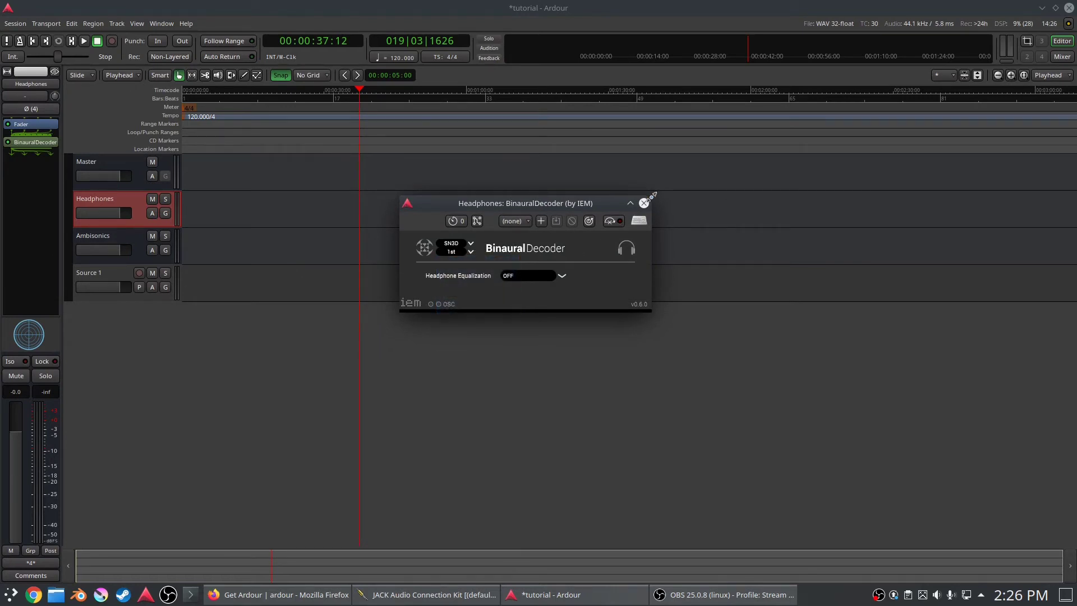
{"action": "left_click", "coordinate": [644, 203]}
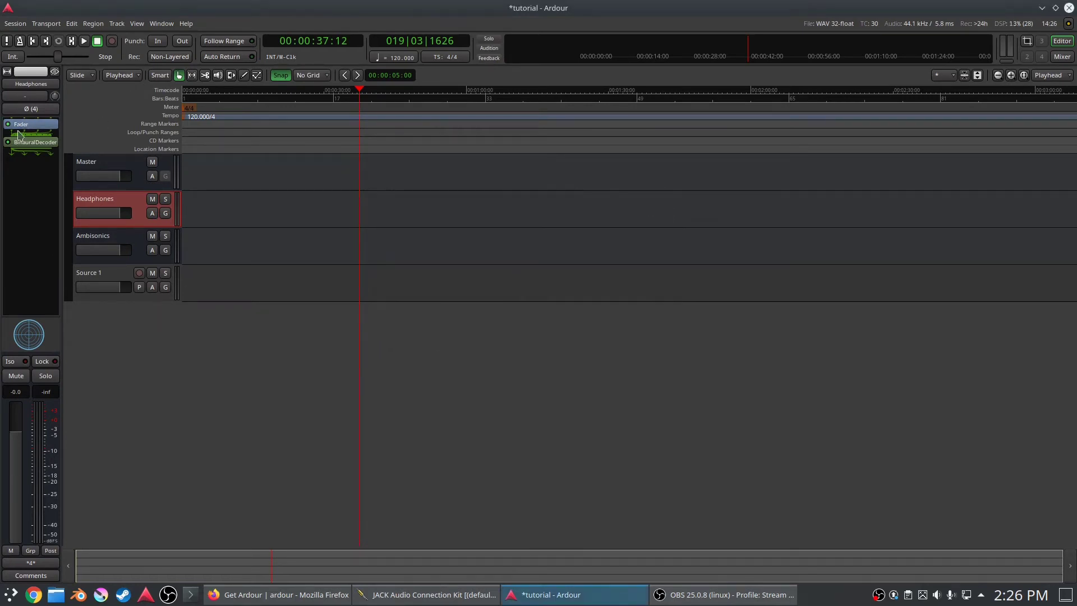
Step: Reduce the BinauralDecoder's audio outputs on the Headphones bus to two in its pin configuration
{"action": "right_click", "coordinate": [44, 143]}
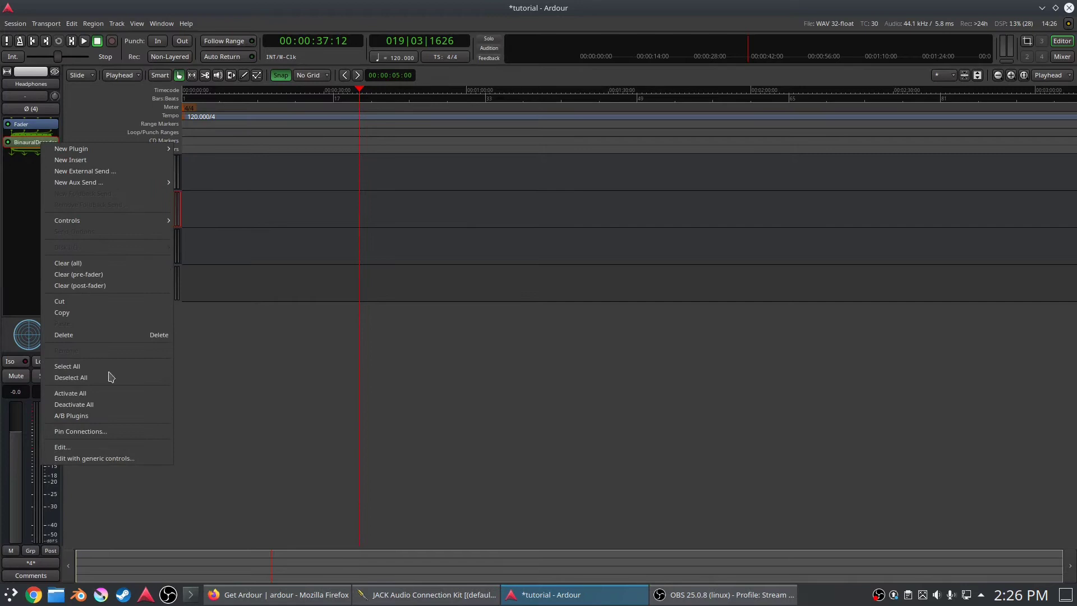
{"action": "left_click", "coordinate": [100, 431]}
{"action": "left_click", "coordinate": [52, 445]}
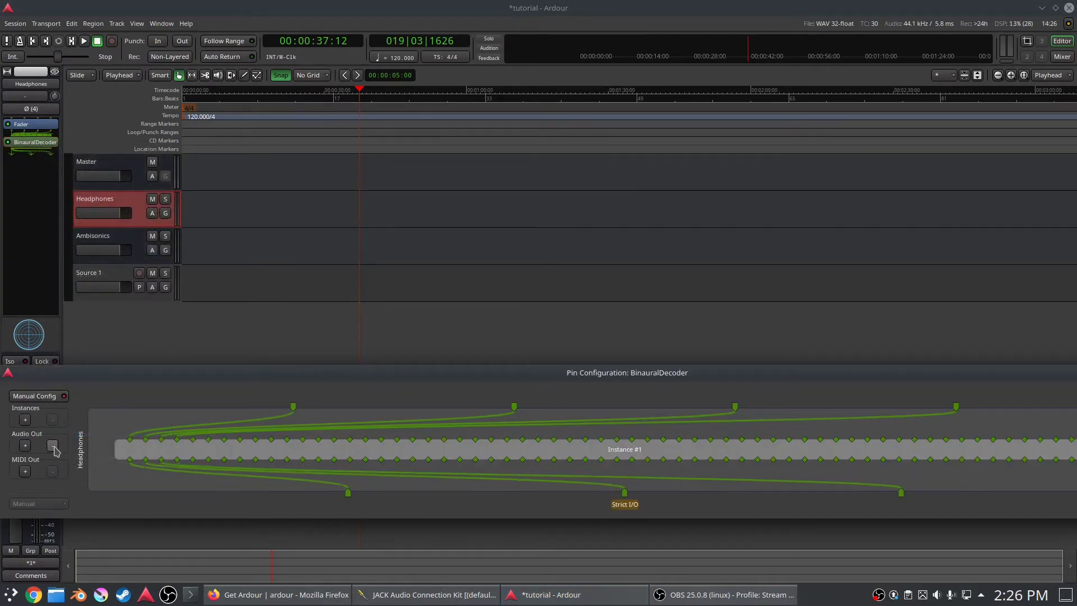
{"action": "left_click", "coordinate": [52, 445]}
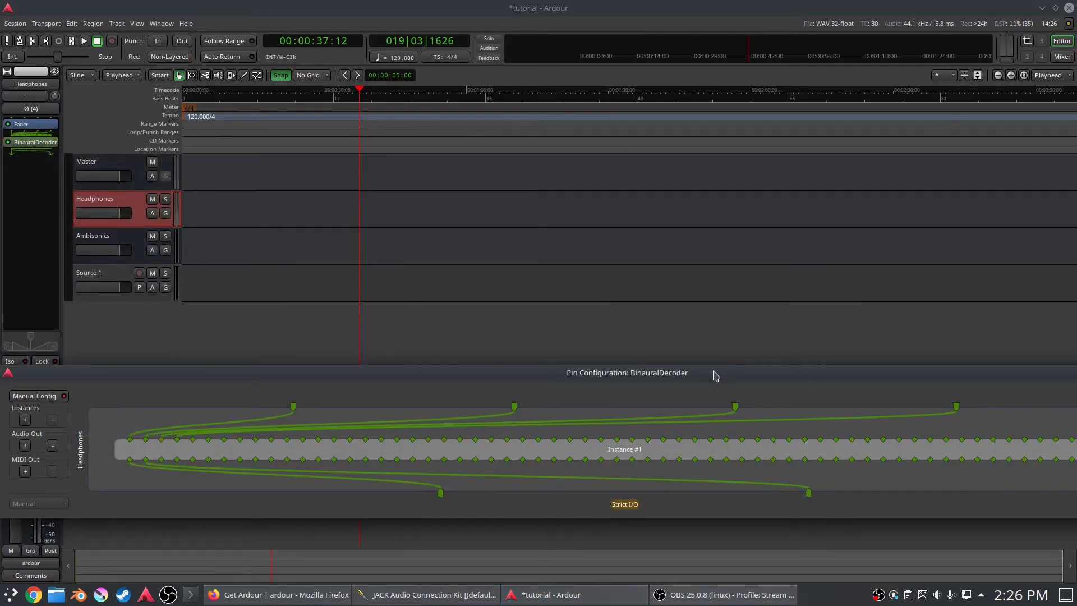
{"action": "left_click_drag", "start_coordinate": [716, 375], "coordinate": [344, 257]}
{"action": "left_click", "coordinate": [876, 261]}
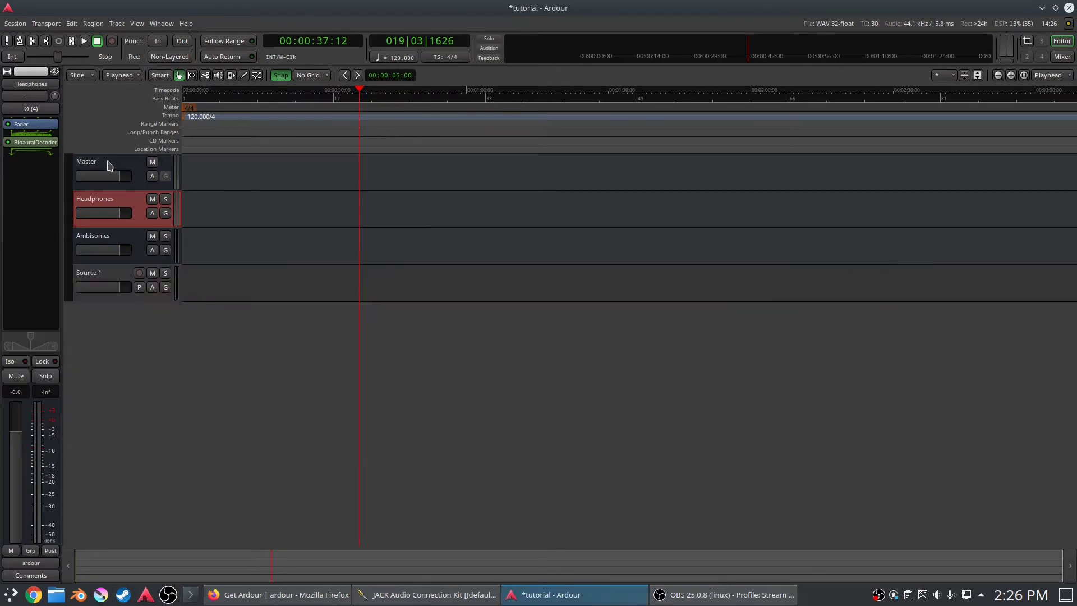
Step: Route the Headphones bus into the Master bus's input
{"action": "left_click", "coordinate": [110, 165]}
{"action": "left_click", "coordinate": [26, 96]}
{"action": "left_click", "coordinate": [28, 101]}
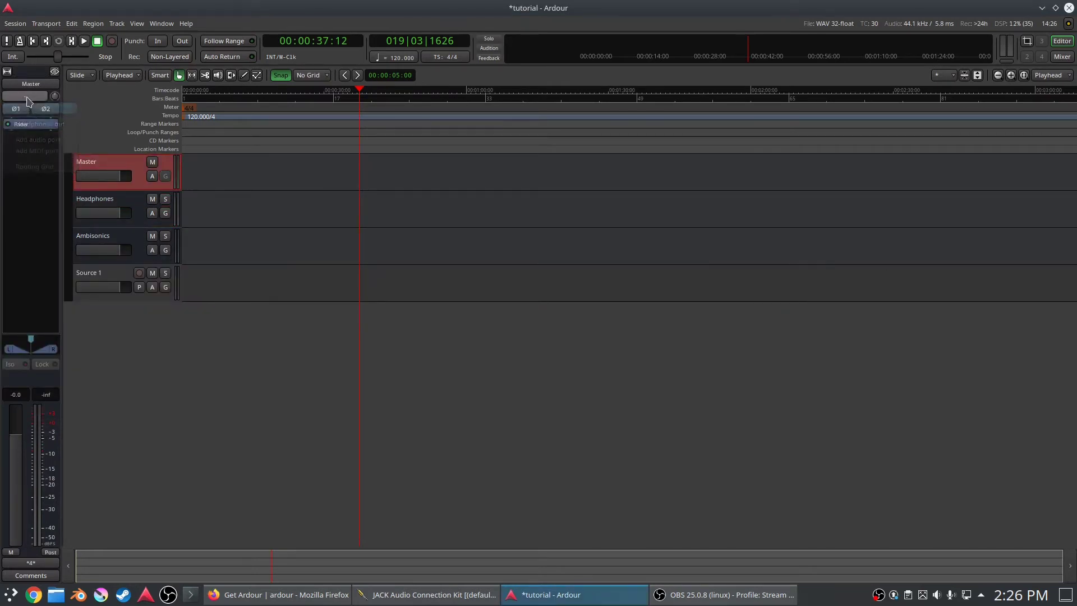
{"action": "left_click", "coordinate": [31, 124]}
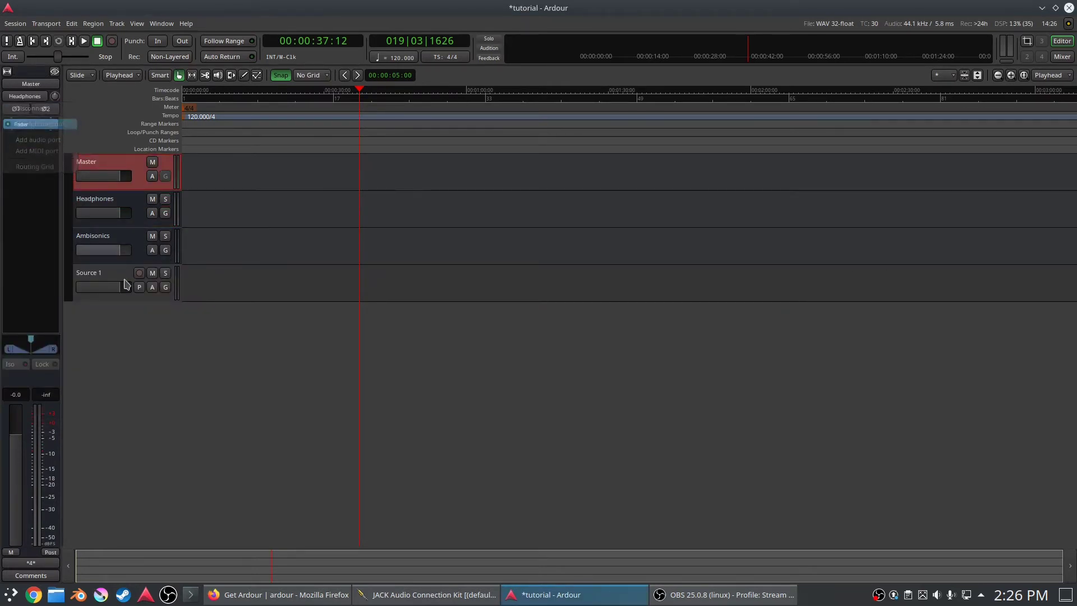
Step: Route the Ambisonics bus's output into the Headphones bus's input
{"action": "left_click", "coordinate": [132, 206]}
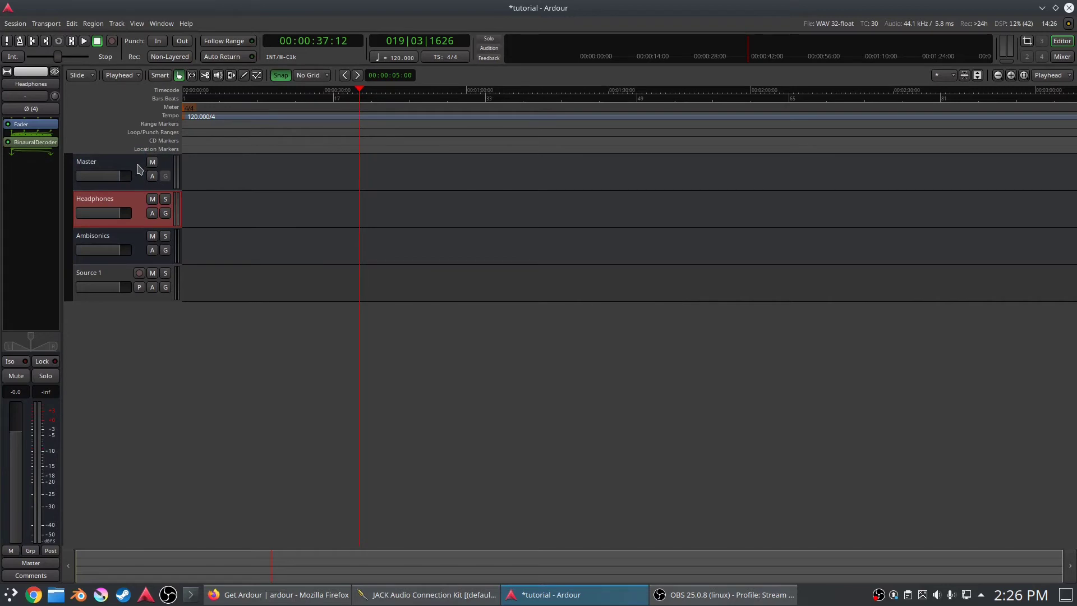
{"action": "left_click", "coordinate": [120, 164]}
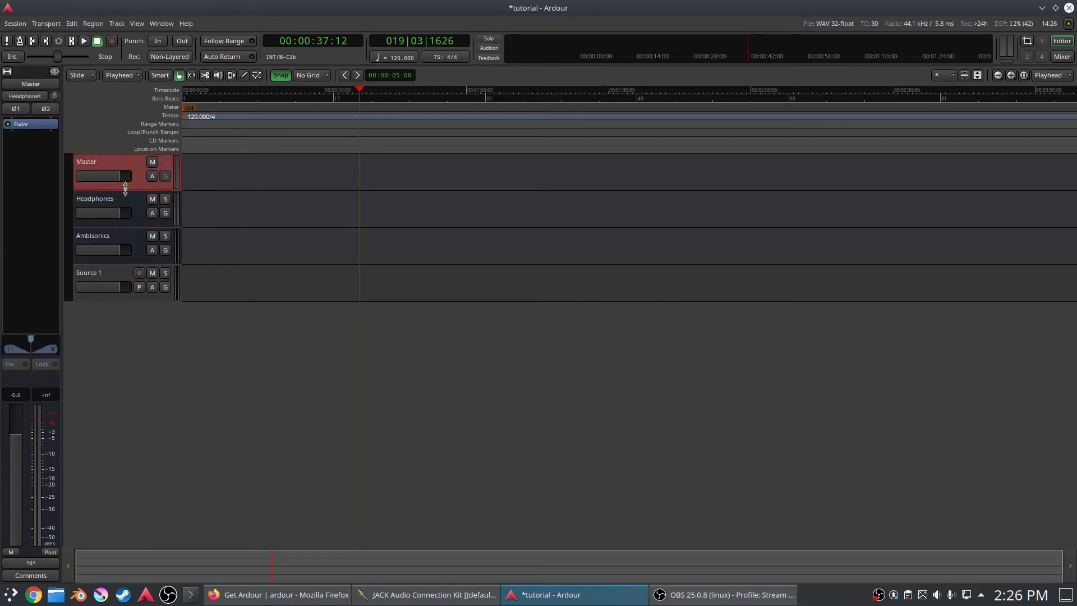
{"action": "left_click", "coordinate": [127, 240]}
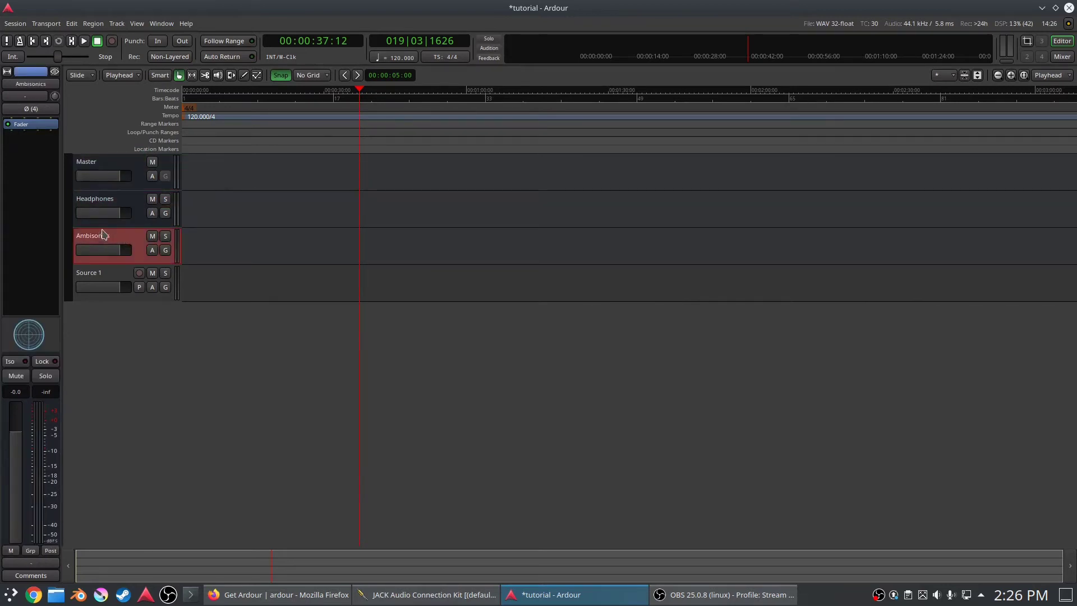
{"action": "left_click", "coordinate": [127, 204]}
{"action": "left_click", "coordinate": [25, 97]}
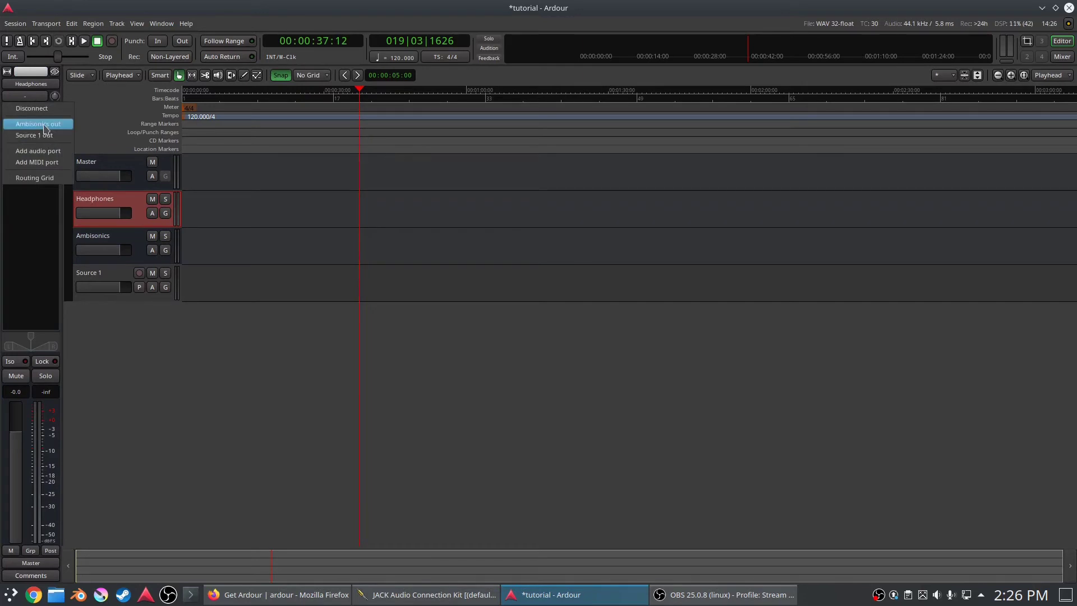
{"action": "left_click", "coordinate": [45, 125]}
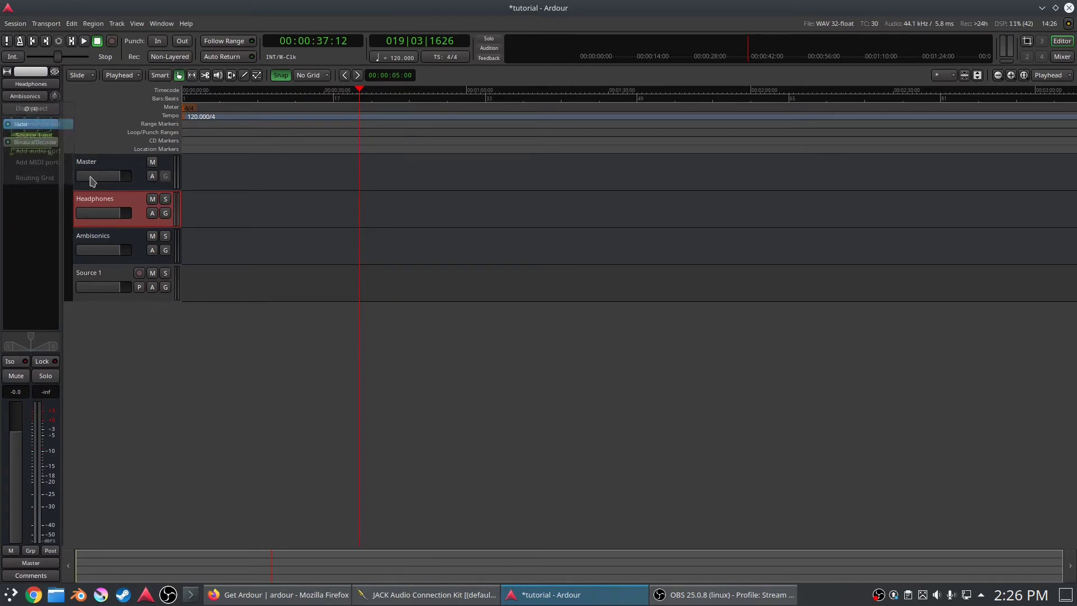
Step: Route the Source 1 track's output into the Ambisonics bus's input
{"action": "left_click", "coordinate": [120, 240]}
{"action": "left_click", "coordinate": [31, 96]}
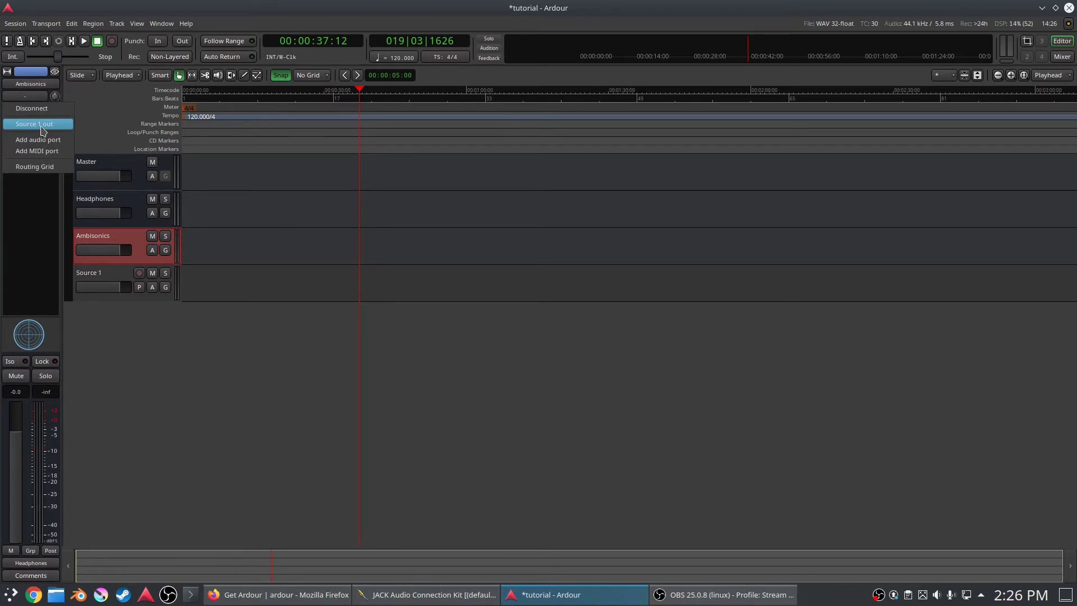
{"action": "left_click", "coordinate": [42, 125]}
Step: Find the IEM StereoEncoder plugin by searching for "enc" and insert it on the Source 1 track after the fader
{"action": "left_click", "coordinate": [92, 278]}
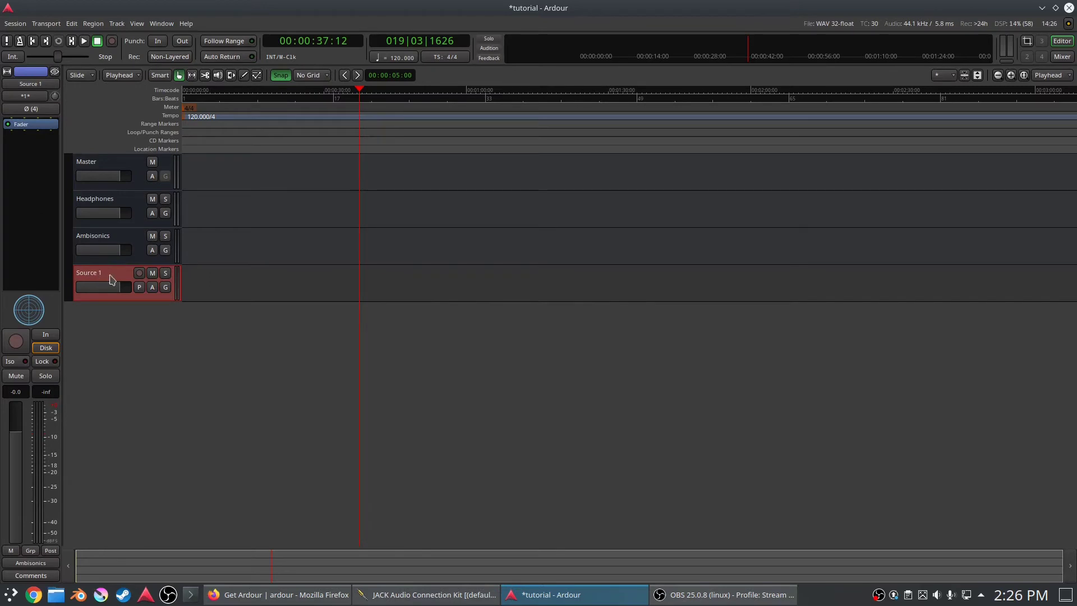
{"action": "right_click", "coordinate": [11, 221]}
{"action": "mouse_move", "coordinate": [56, 221]}
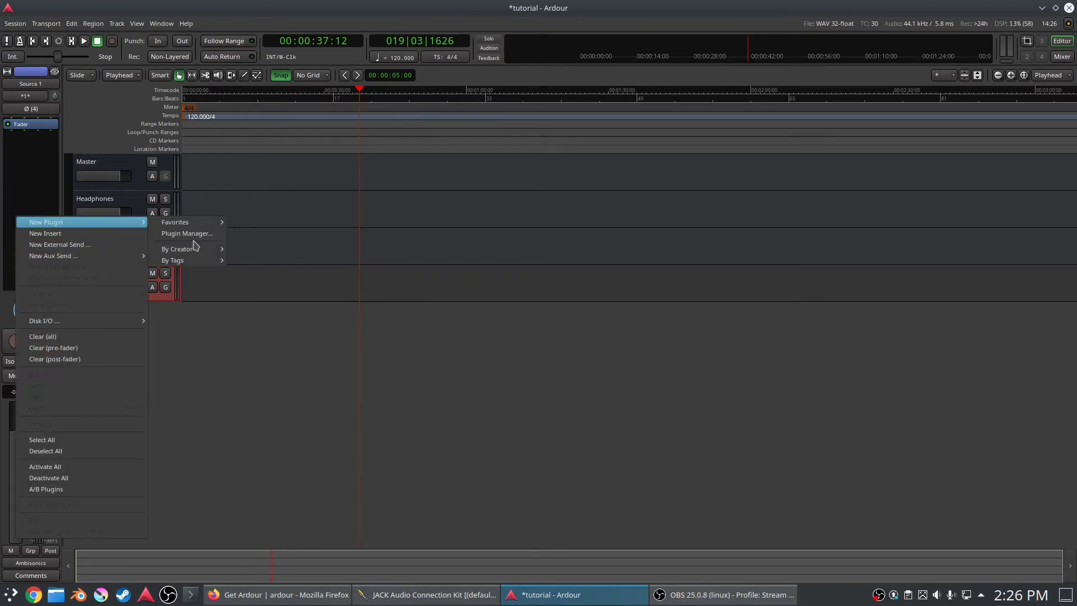
{"action": "left_click", "coordinate": [180, 234]}
{"action": "type", "text": "enc"}
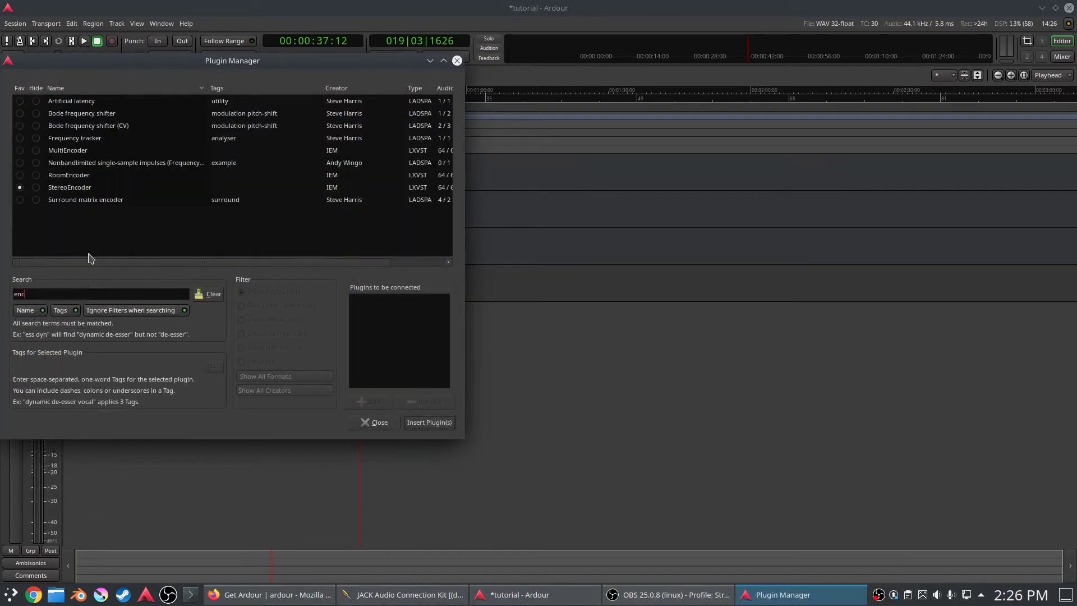
{"action": "left_click", "coordinate": [84, 188]}
{"action": "left_click", "coordinate": [370, 402]}
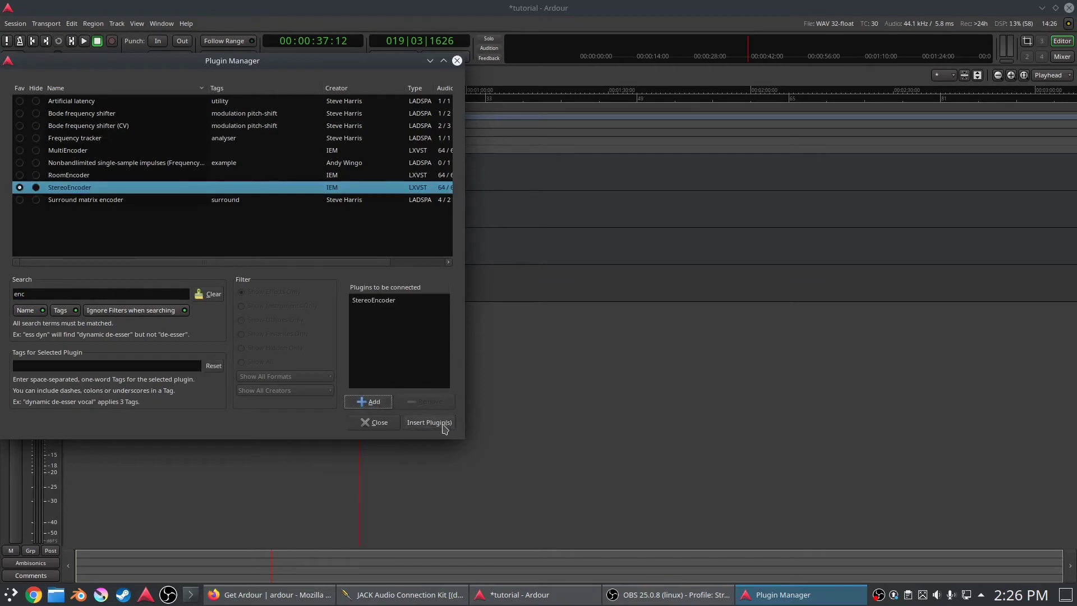
{"action": "left_click", "coordinate": [429, 423]}
Step: Set the StereoEncoder's Ambisonic order to 1st, place the source front-right at about -45° azimuth and 70° elevation, and close the plugin window
{"action": "left_click_drag", "start_coordinate": [119, 87], "coordinate": [585, 163]}
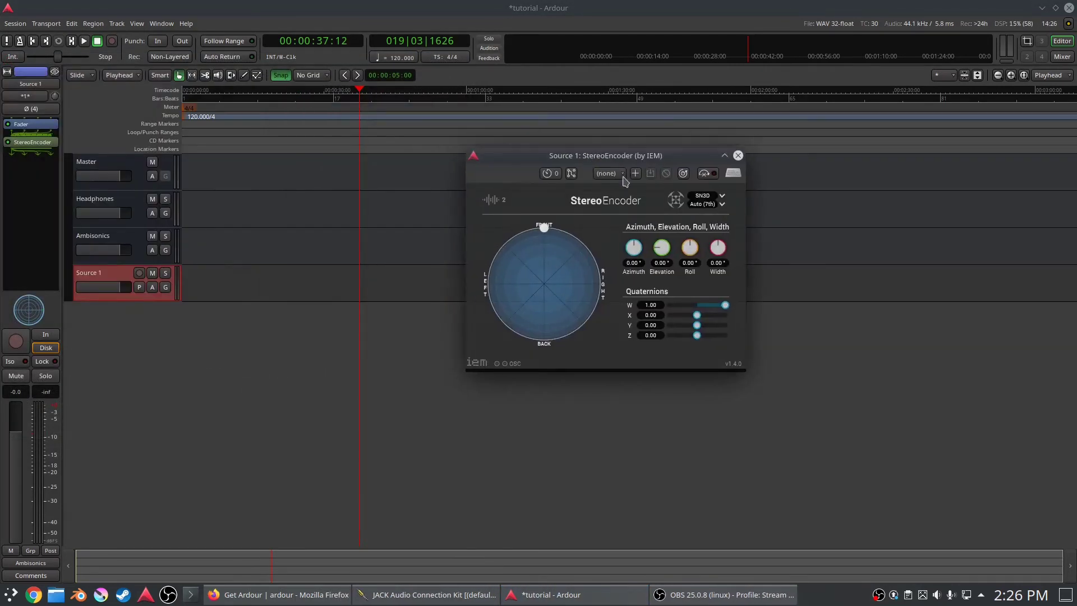
{"action": "left_click", "coordinate": [721, 204]}
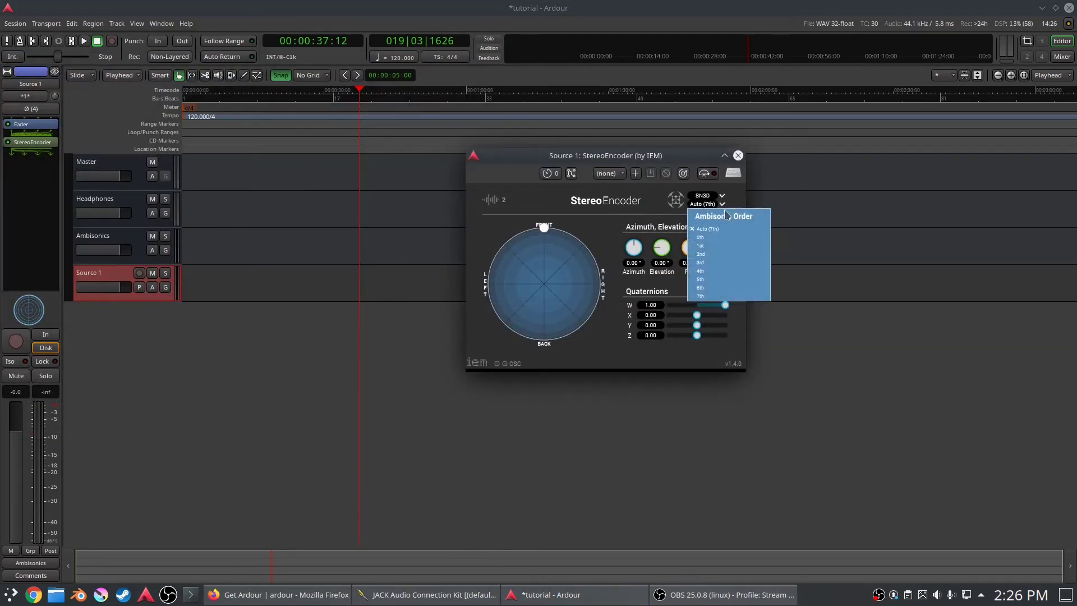
{"action": "left_click", "coordinate": [701, 245]}
{"action": "left_click_drag", "start_coordinate": [544, 228], "coordinate": [558, 270]}
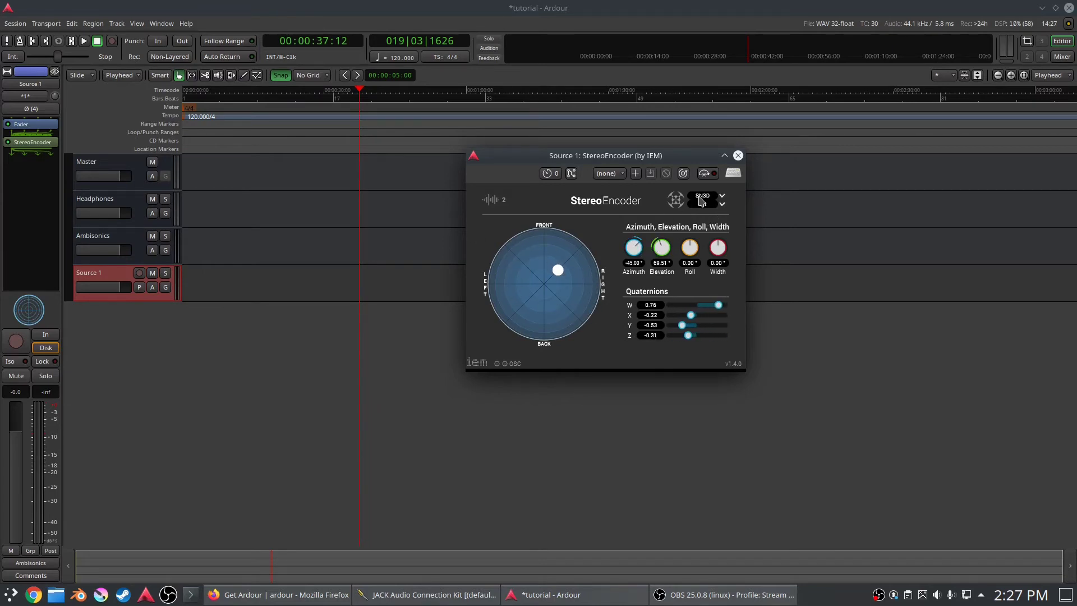
{"action": "left_click", "coordinate": [739, 155]}
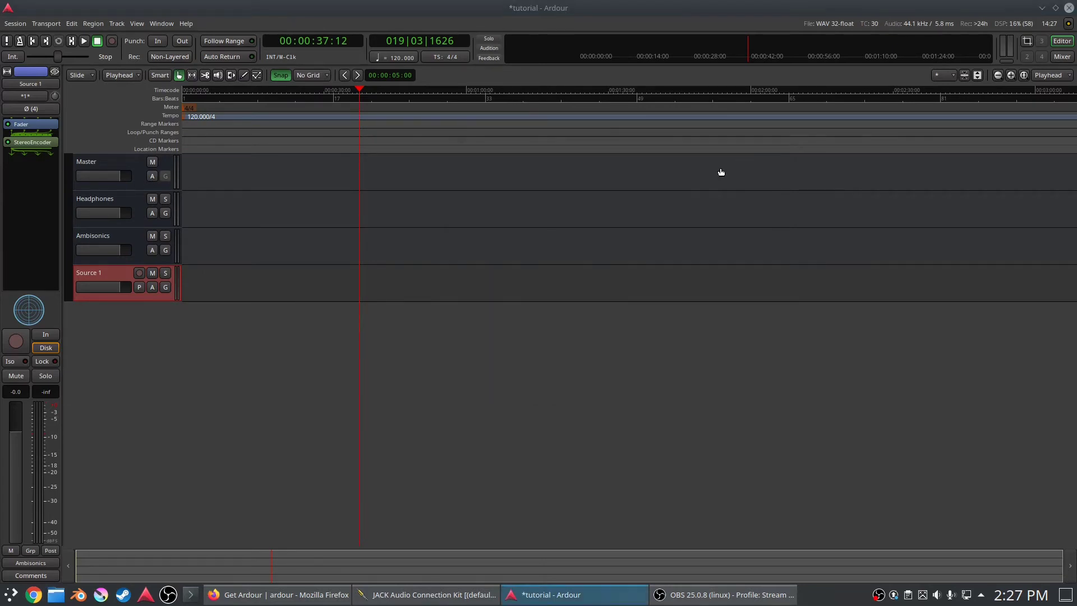
Step: Review the signal chain from the Ambisonics bus through the Headphones bus to the Master bus
{"action": "left_click", "coordinate": [112, 236]}
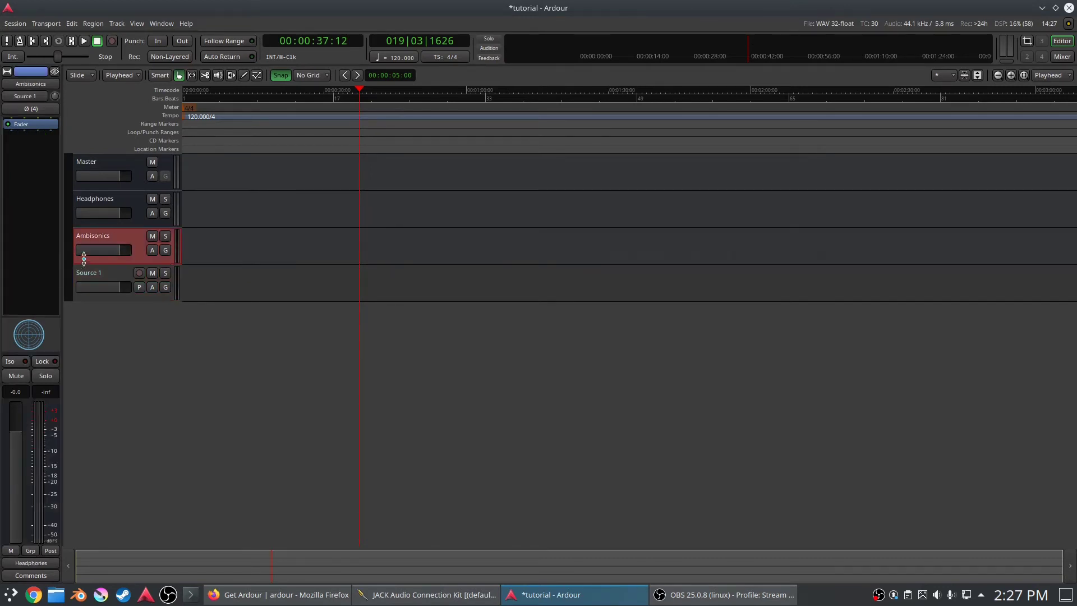
{"action": "left_click", "coordinate": [148, 208]}
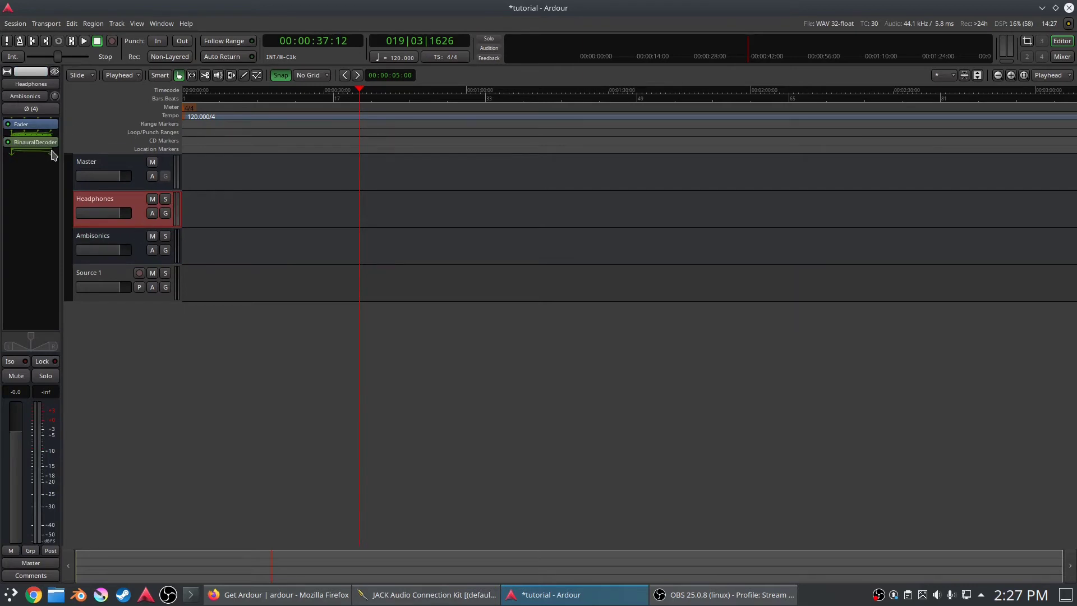
{"action": "left_click", "coordinate": [107, 168]}
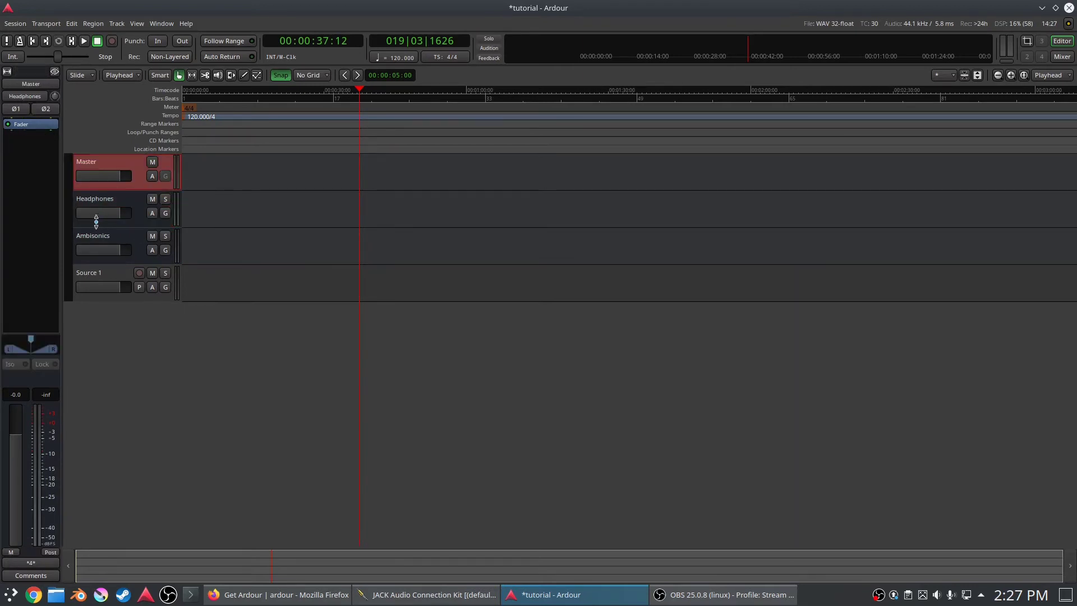
Step: Import 2019-06-03 16.53.59.ogg from the Voice Memos folder onto the Source 1 track and move the region to the timeline's start
{"action": "left_click", "coordinate": [105, 281]}
{"action": "left_click_drag", "start_coordinate": [598, 212], "coordinate": [787, 249]}
{"action": "left_click_drag", "start_coordinate": [671, 321], "coordinate": [225, 284]}
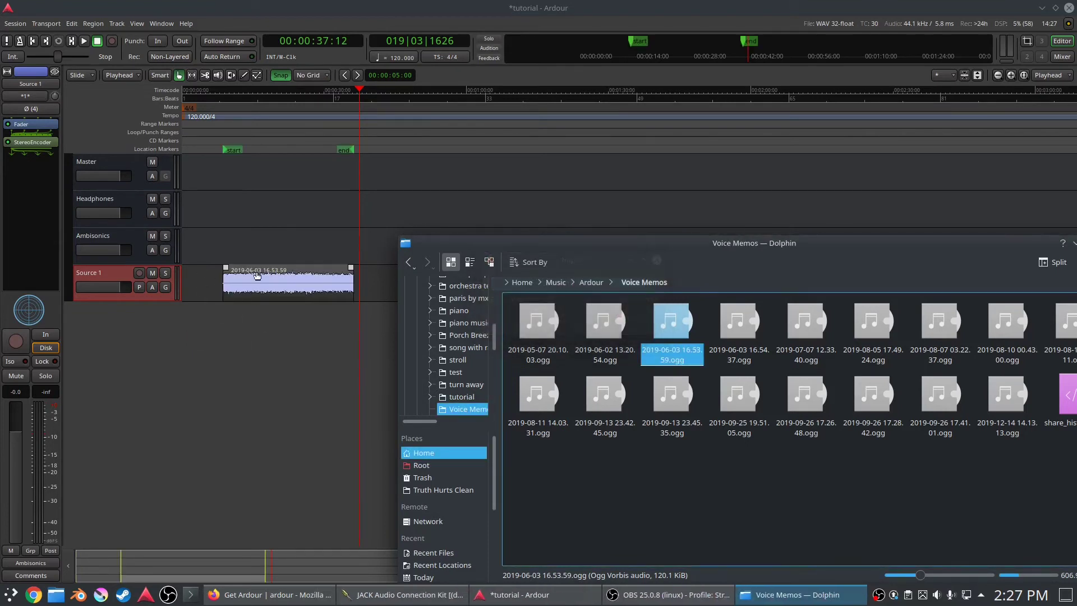
{"action": "left_click_drag", "start_coordinate": [298, 276], "coordinate": [239, 266]}
Step: Play the session from the beginning while moving Source 1's StereoEncoder position farther front-right to about 48° elevation, and stop playback
{"action": "left_click_drag", "start_coordinate": [197, 102], "coordinate": [149, 103]}
{"action": "key", "text": "space"}
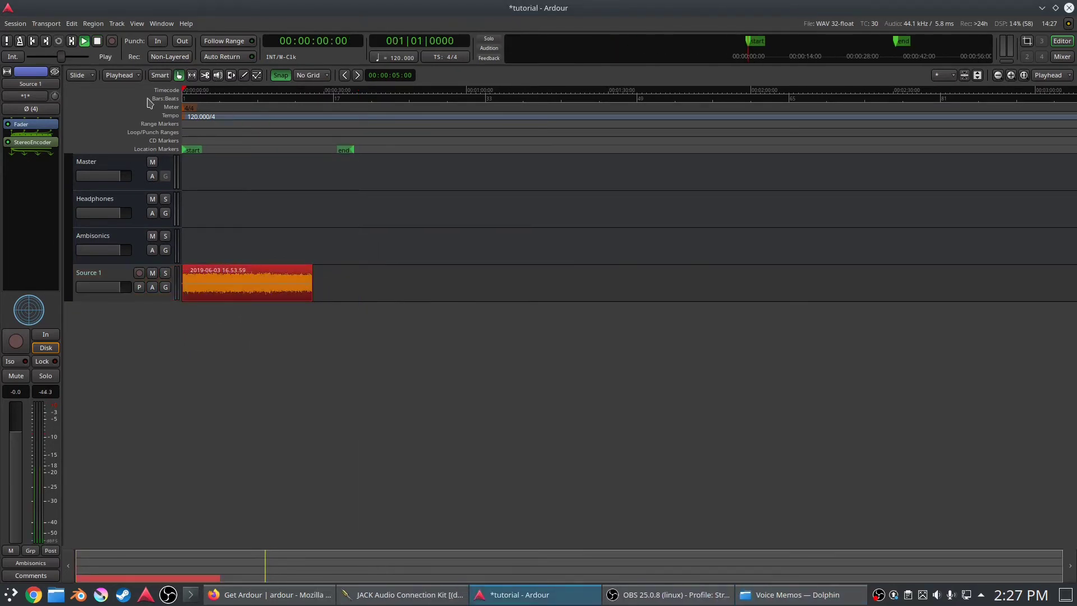
{"action": "left_click", "coordinate": [109, 278]}
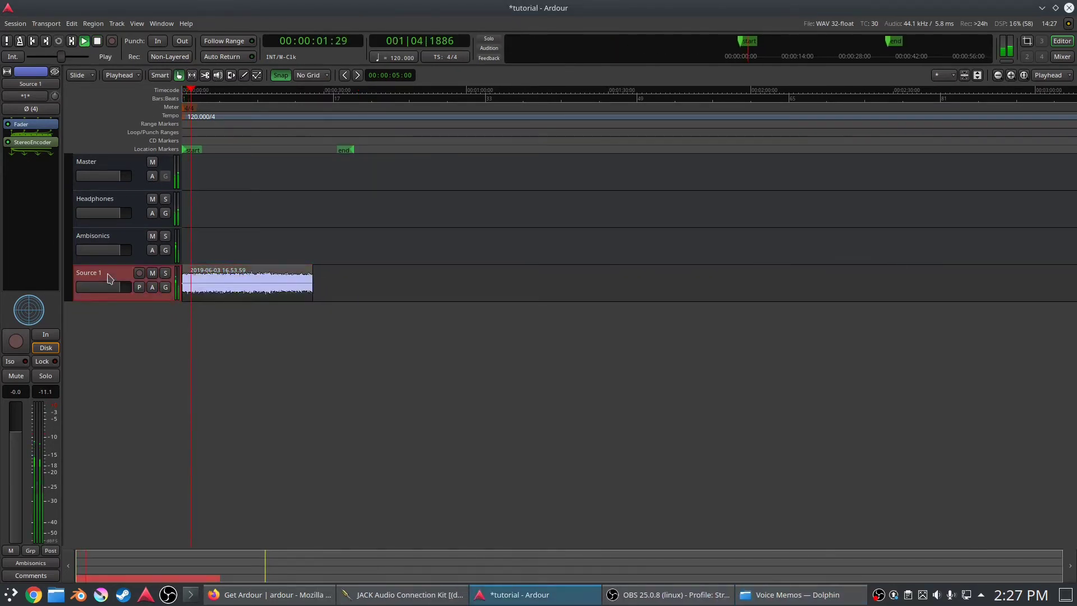
{"action": "double_click", "coordinate": [32, 142]}
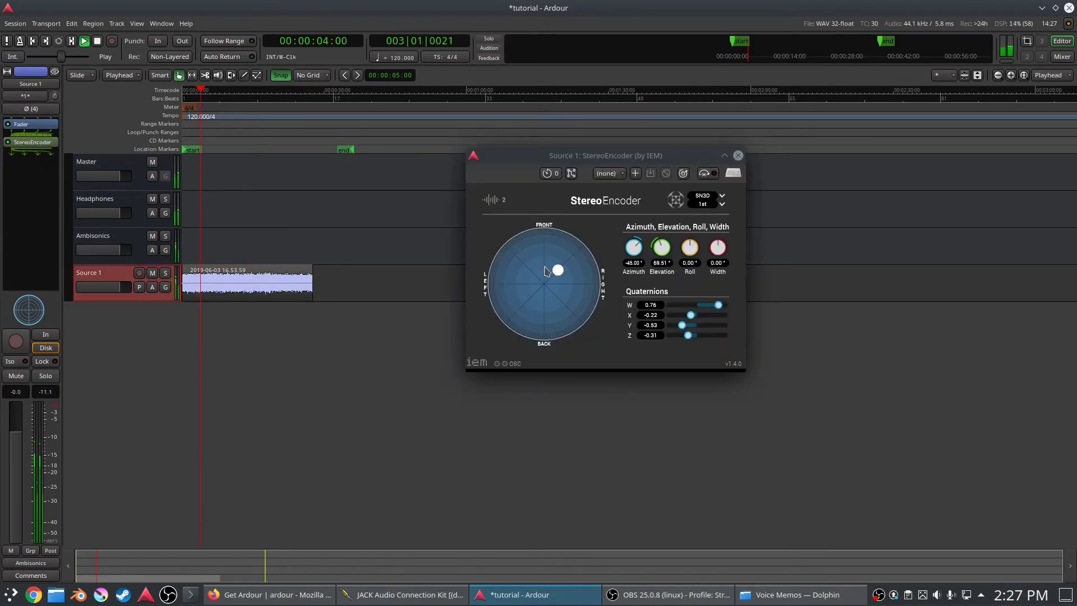
{"action": "mouse_move", "coordinate": [558, 270]}
{"action": "left_mouse_down"}
{"action": "mouse_move", "coordinate": [584, 257]}
{"action": "mouse_move", "coordinate": [523, 251]}
{"action": "mouse_move", "coordinate": [503, 273]}
{"action": "mouse_move", "coordinate": [524, 323]}
{"action": "mouse_move", "coordinate": [564, 322]}
{"action": "mouse_move", "coordinate": [583, 268]}
{"action": "mouse_move", "coordinate": [574, 255]}
{"action": "mouse_move", "coordinate": [339, 247]}
{"action": "mouse_move", "coordinate": [508, 273]}
{"action": "mouse_move", "coordinate": [530, 271]}
{"action": "mouse_move", "coordinate": [549, 241]}
{"action": "mouse_move", "coordinate": [548, 379]}
{"action": "mouse_move", "coordinate": [570, 258]}
{"action": "left_mouse_up"}
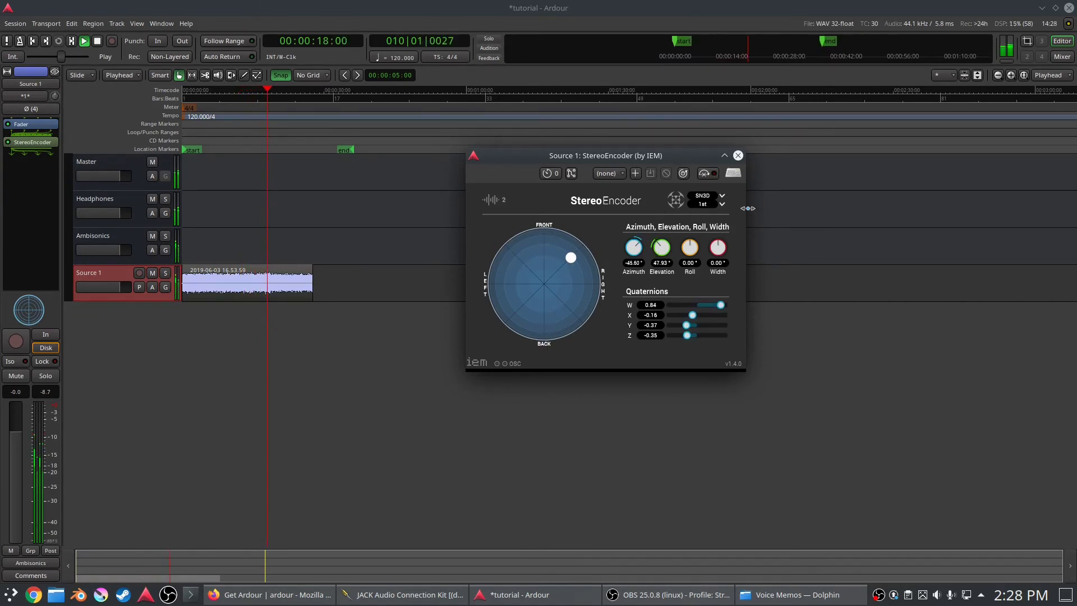
{"action": "left_click", "coordinate": [738, 156]}
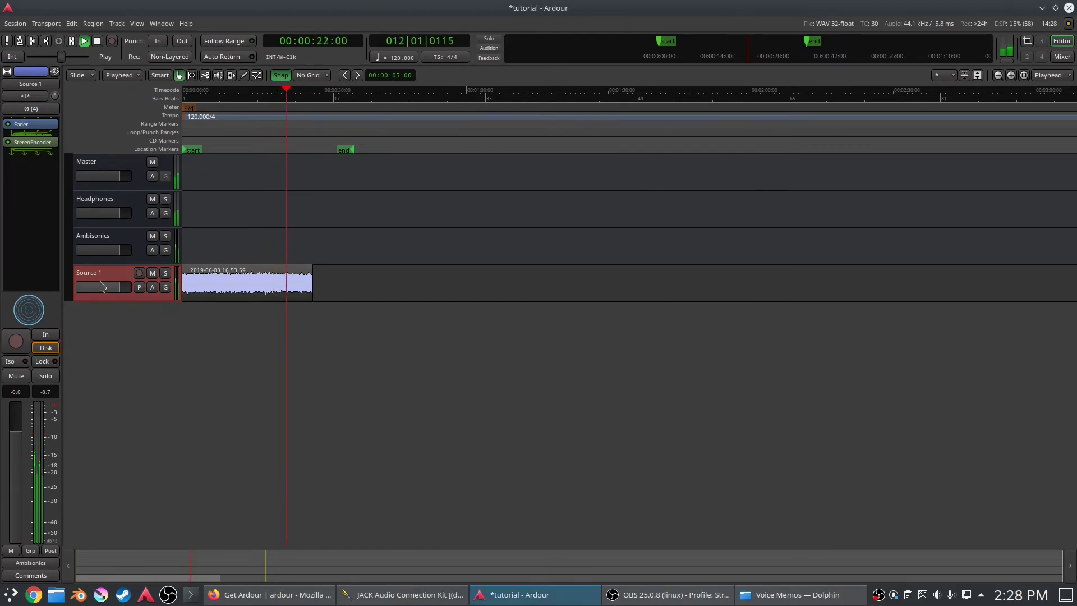
{"action": "key", "text": "space"}
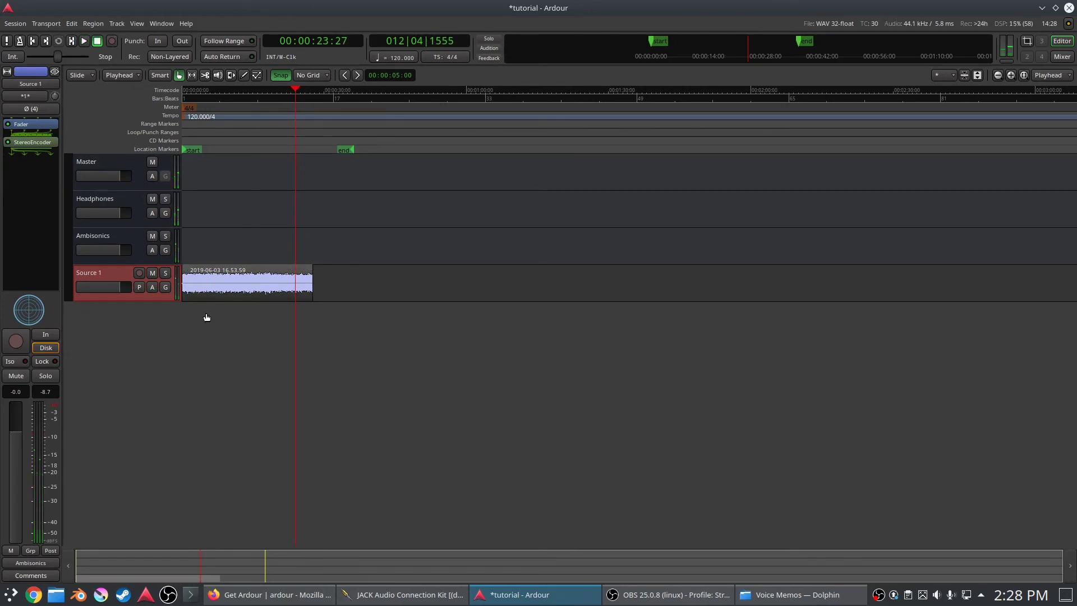
Step: Duplicate the Source 1 track once with a copied playlist and delete the audio region from the duplicate
{"action": "right_click", "coordinate": [120, 277]}
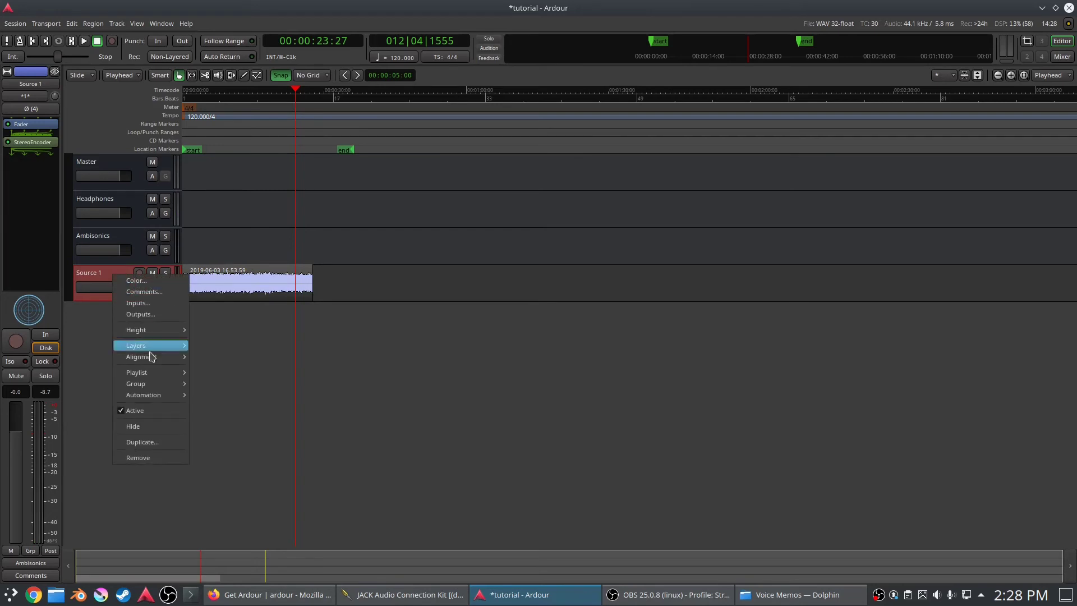
{"action": "left_click", "coordinate": [159, 442]}
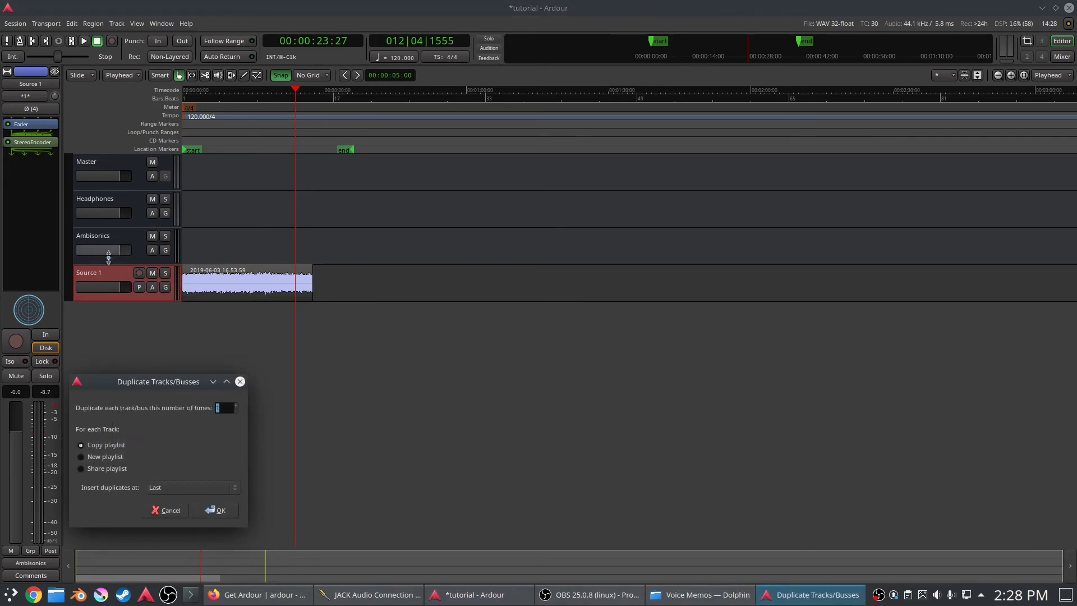
{"action": "left_click", "coordinate": [220, 513]}
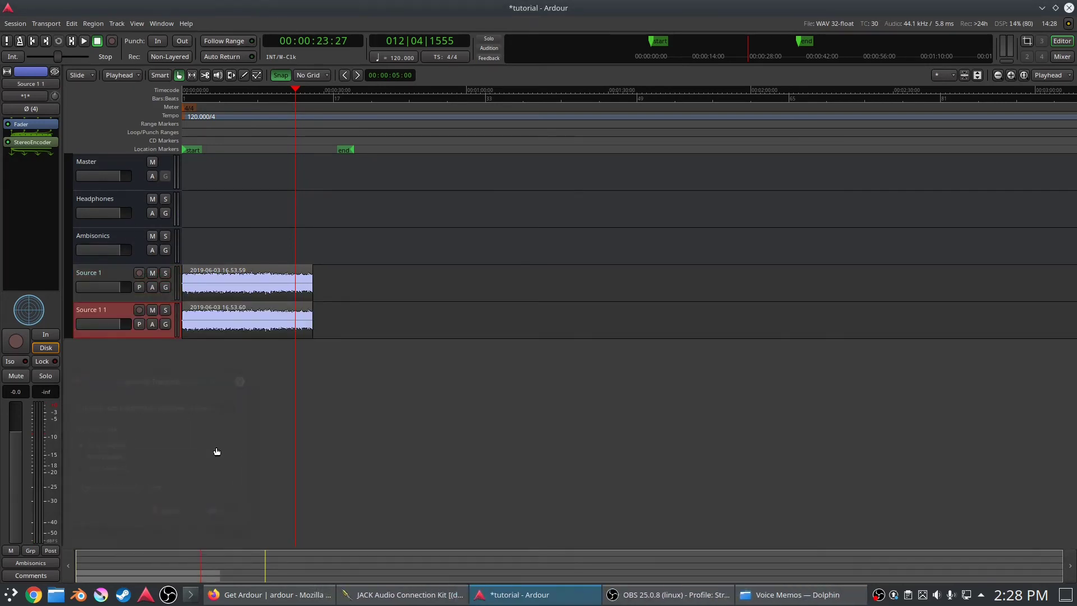
{"action": "left_click", "coordinate": [265, 329]}
{"action": "key", "text": "Delete"}
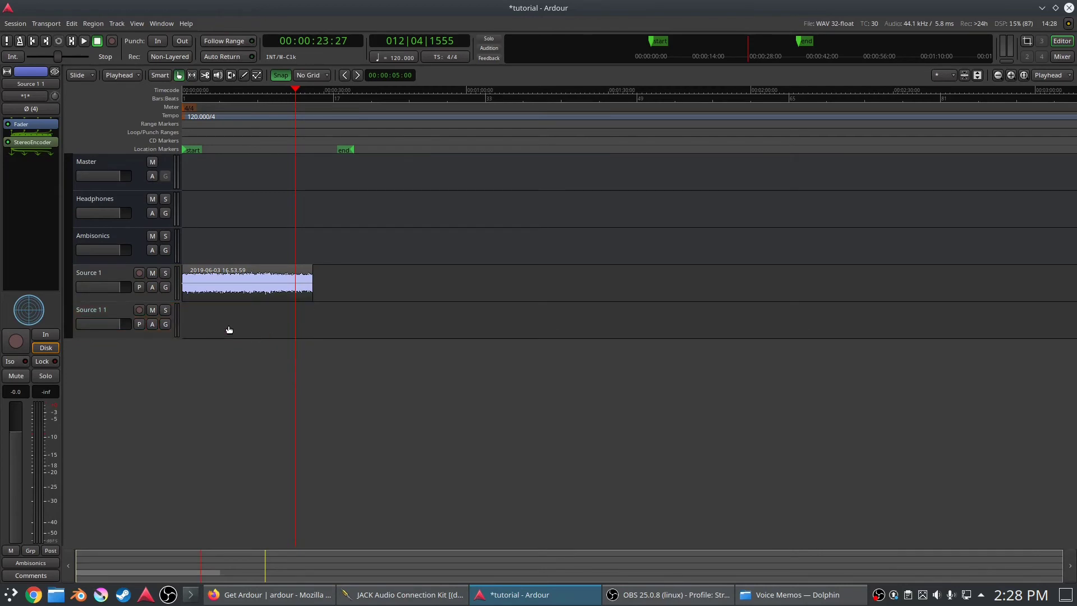
{"action": "left_click", "coordinate": [112, 310]}
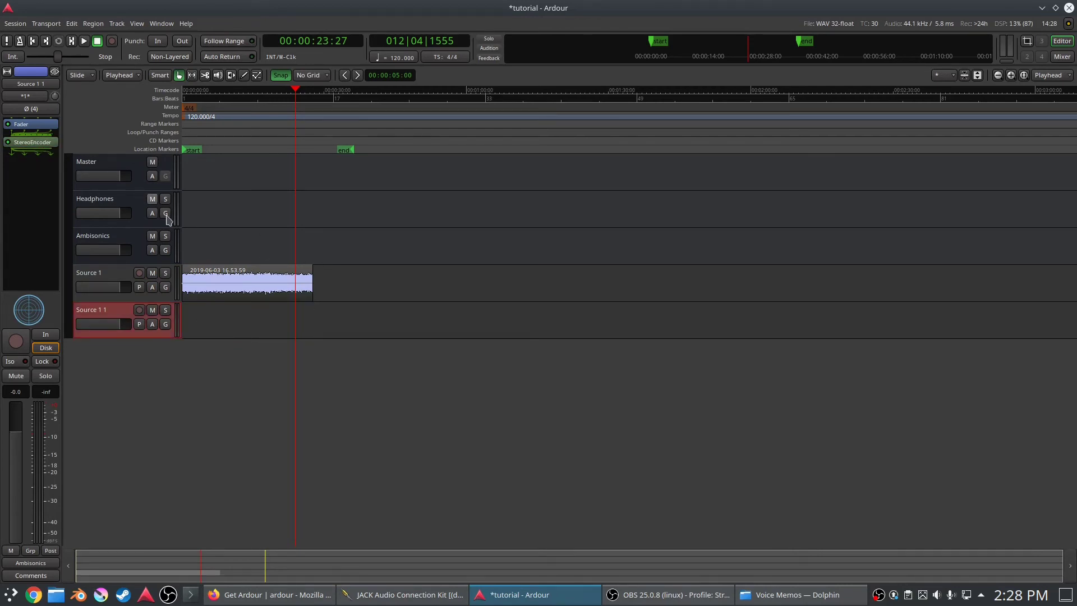
{"action": "left_click", "coordinate": [168, 404]}
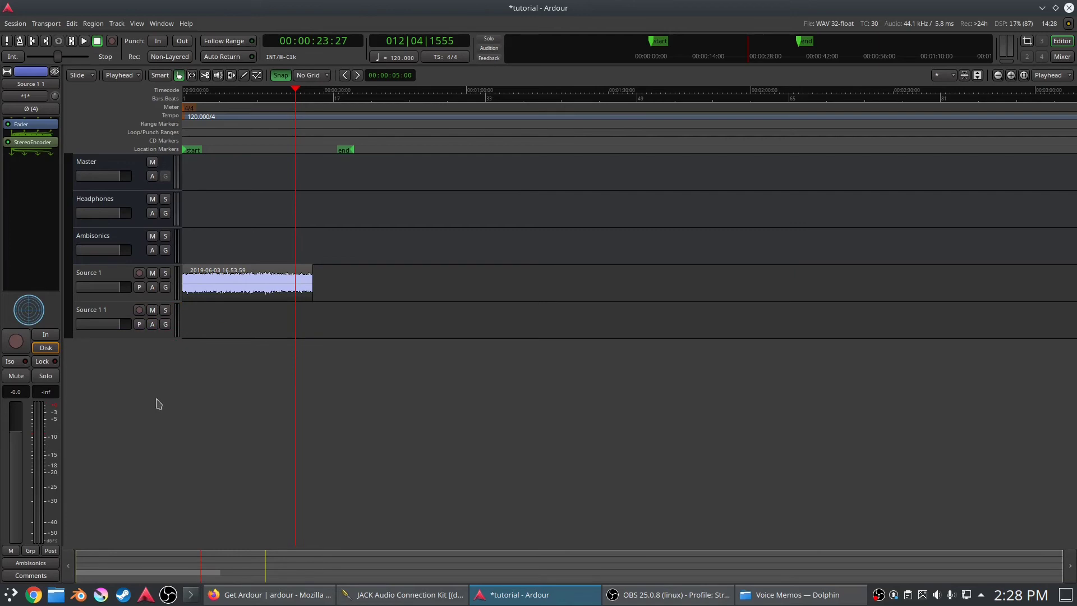
{"action": "double_click", "coordinate": [131, 378]}
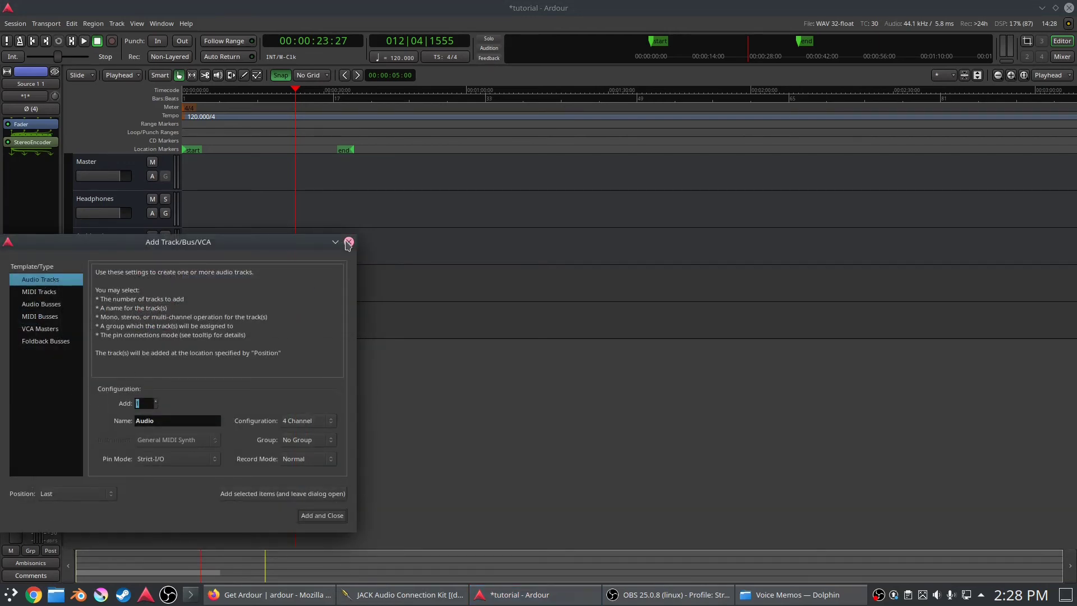
{"action": "left_click", "coordinate": [348, 242]}
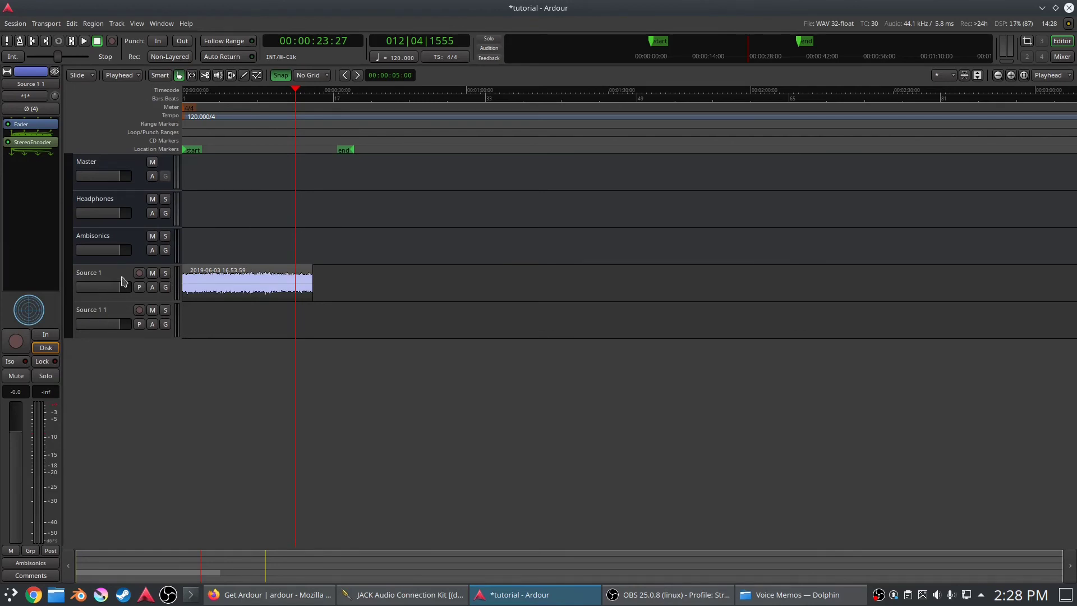
Step: Open the audio file export for the session, check its time span, and choose the Headphones bus instead of Master as the export source
{"action": "left_click", "coordinate": [133, 250]}
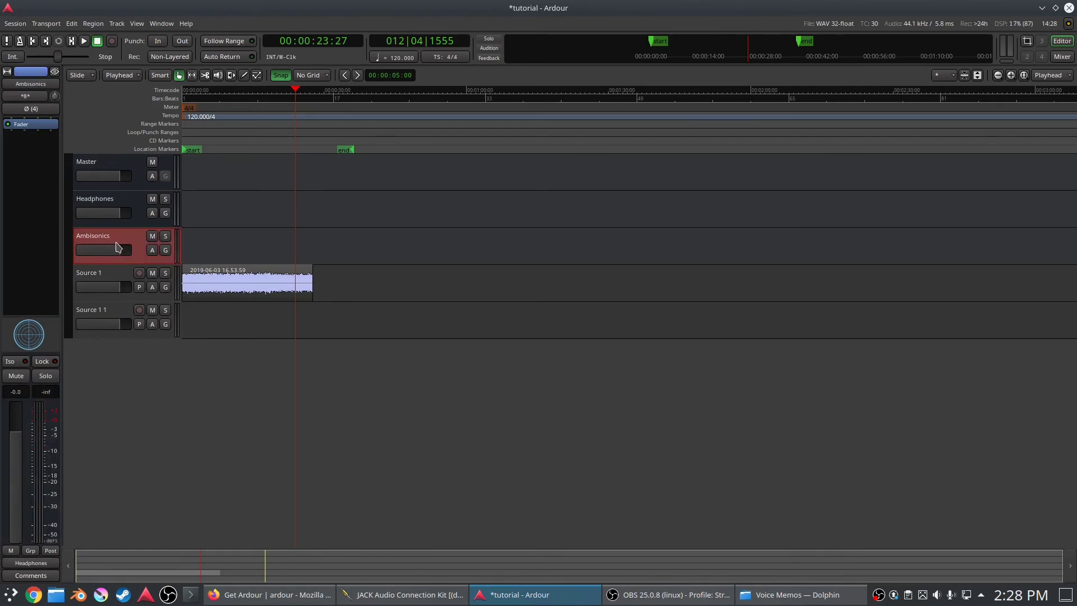
{"action": "left_click", "coordinate": [13, 25]}
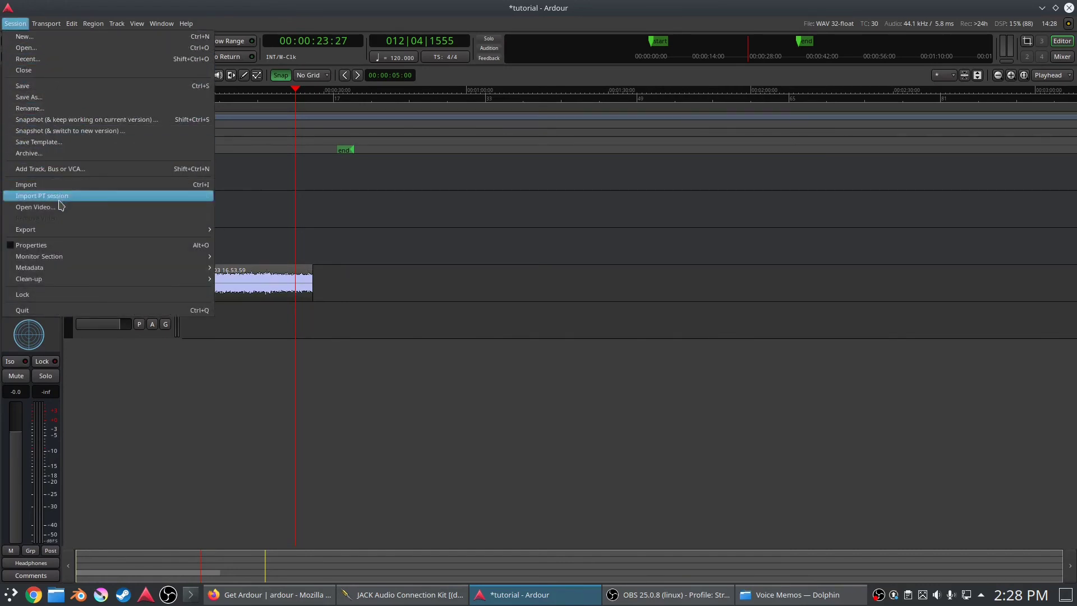
{"action": "mouse_move", "coordinate": [56, 230]}
{"action": "left_click", "coordinate": [290, 234]}
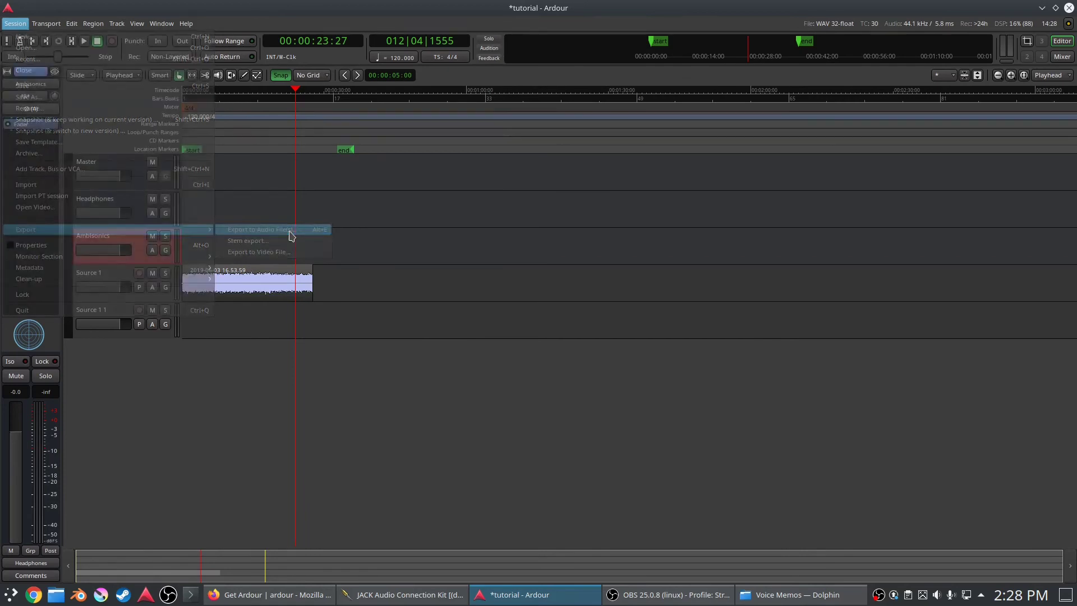
{"action": "left_click", "coordinate": [111, 128]}
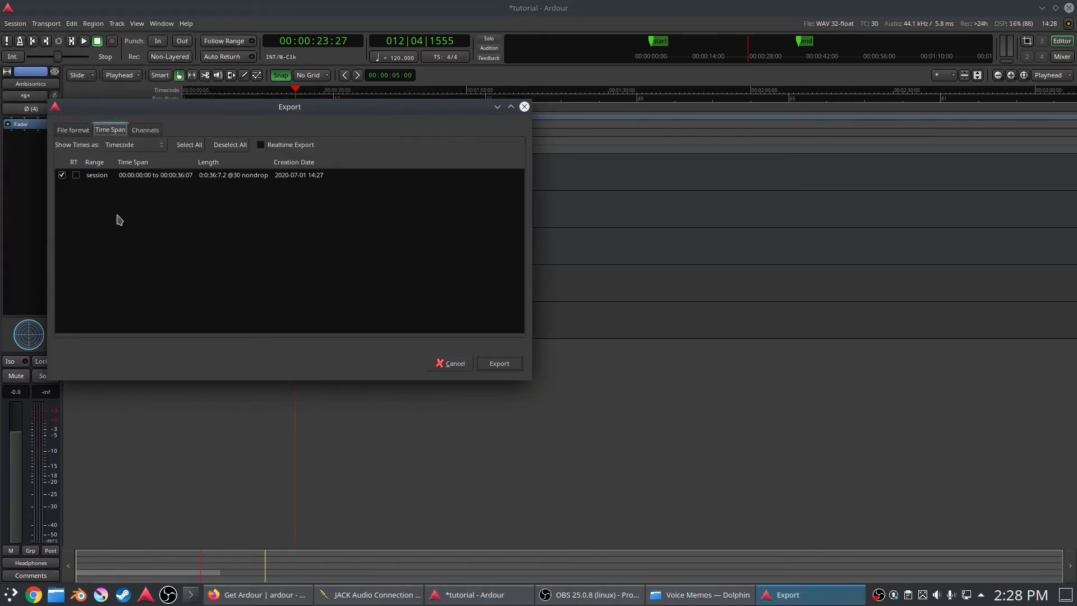
{"action": "left_click", "coordinate": [142, 135]}
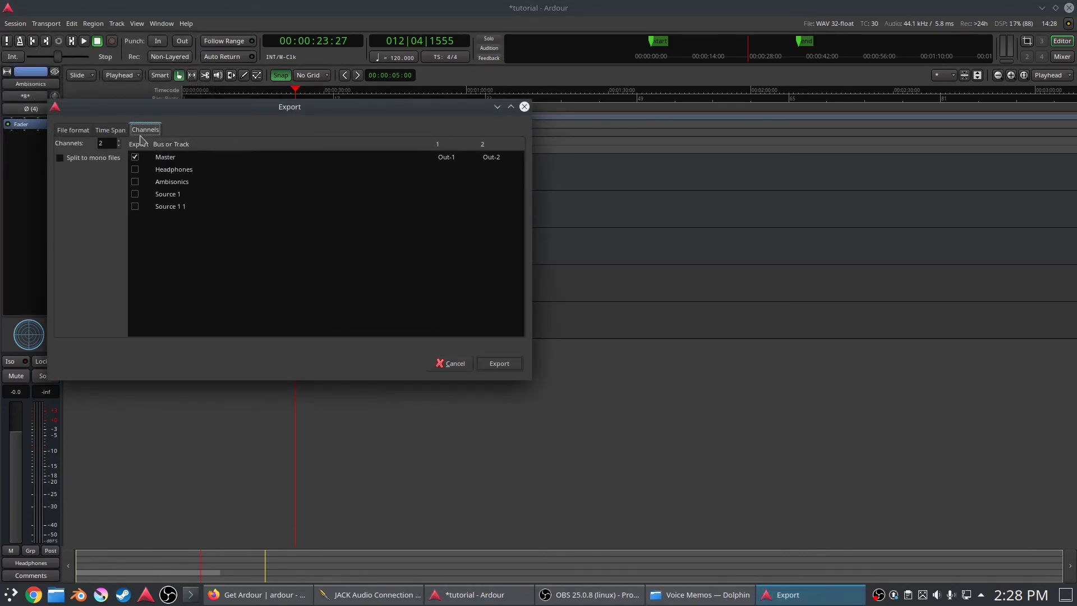
{"action": "left_click", "coordinate": [134, 169]}
{"action": "left_click", "coordinate": [134, 157]}
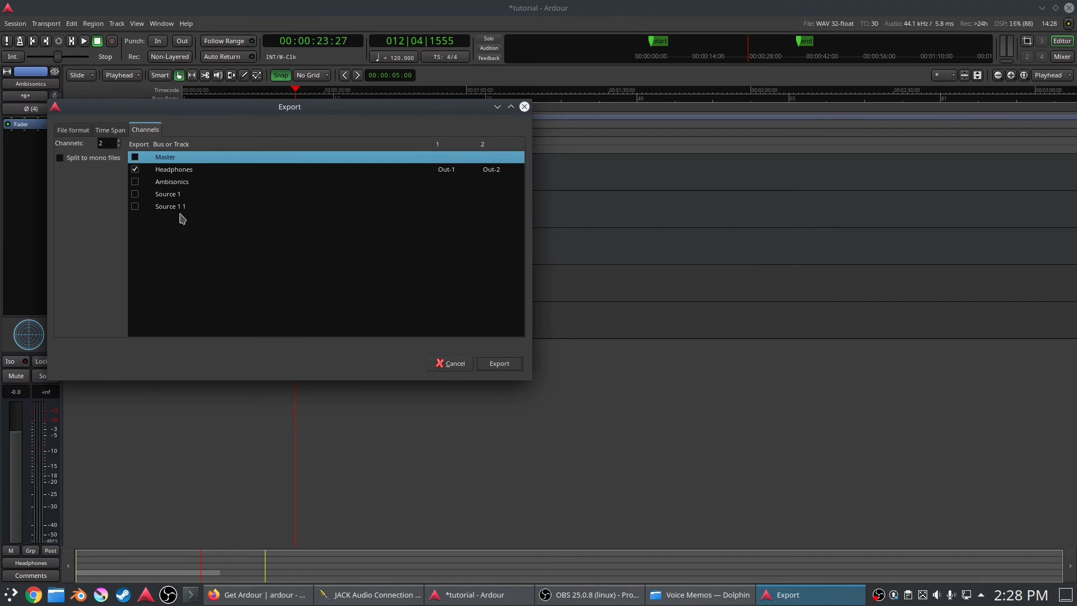
Step: Switch the export source to the Ambisonics bus with 4 channels, and cancel the export after checking the file format
{"action": "left_click", "coordinate": [135, 169]}
{"action": "left_click", "coordinate": [134, 181]}
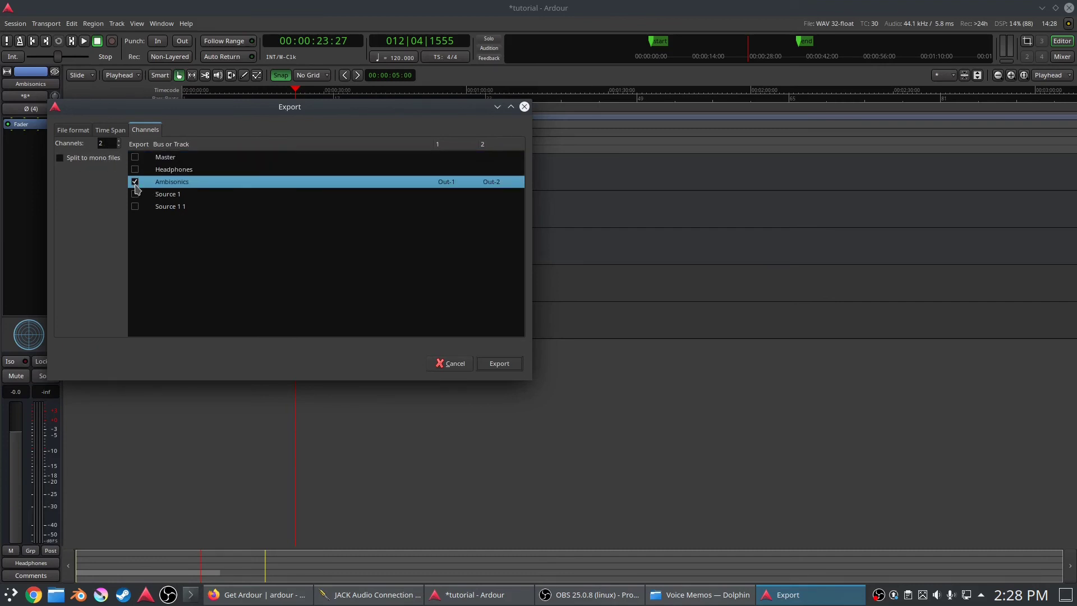
{"action": "double_click", "coordinate": [119, 142]}
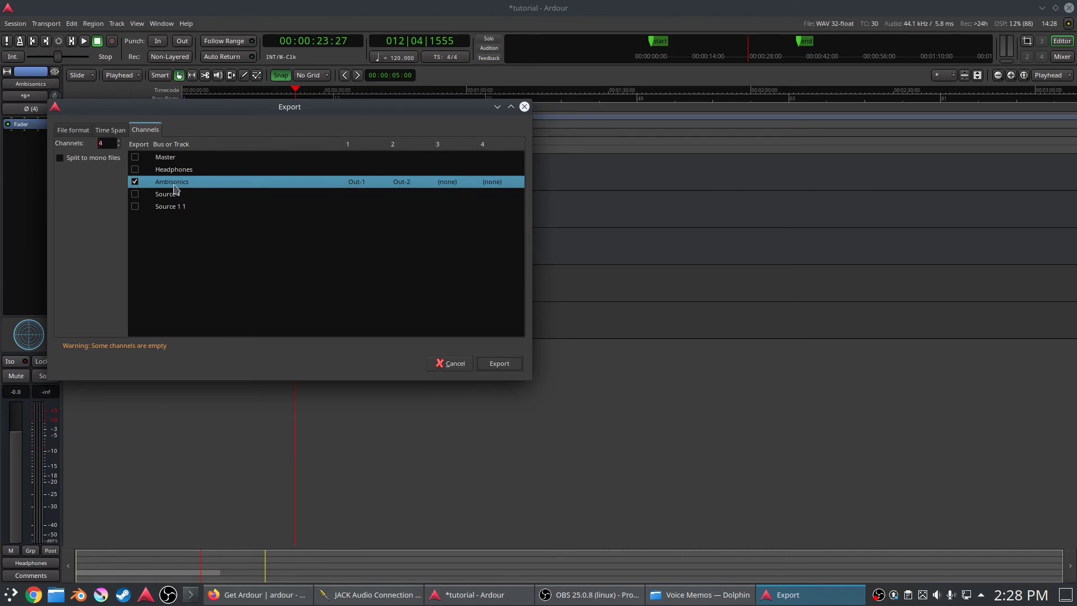
{"action": "left_click", "coordinate": [88, 135]}
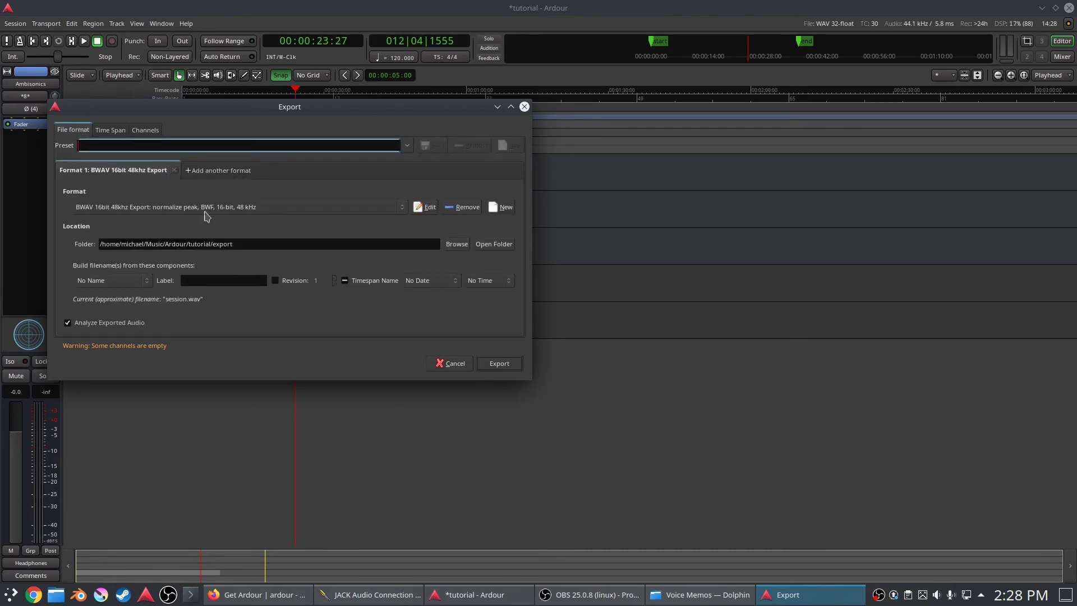
{"action": "left_click", "coordinate": [465, 369]}
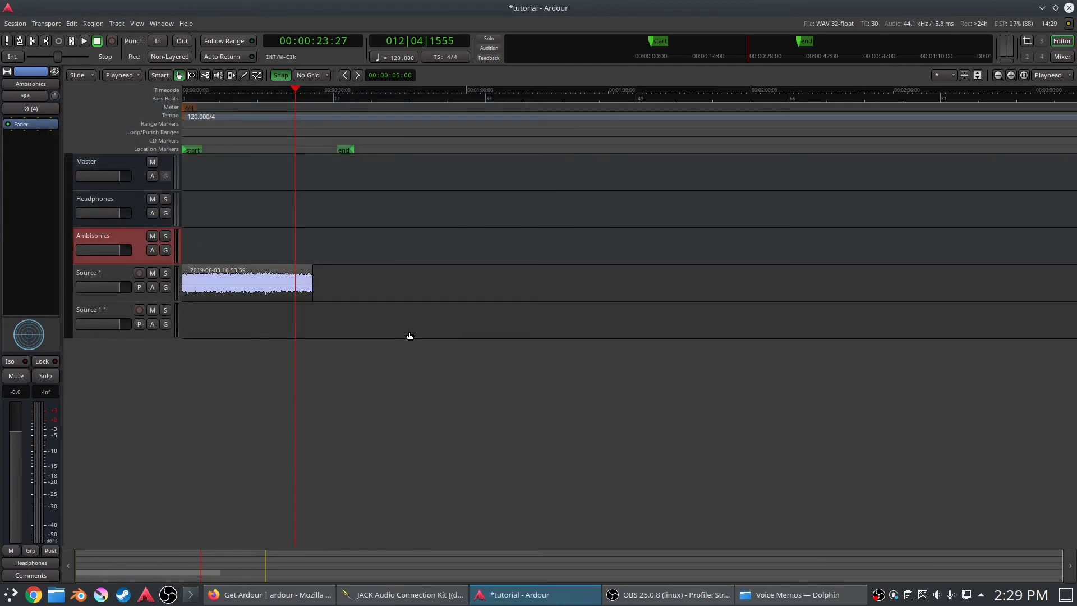
Step: Move the session's end marker to the end of the Source 1 region and return the playhead to the timeline's start
{"action": "left_click_drag", "start_coordinate": [344, 145], "coordinate": [303, 152]}
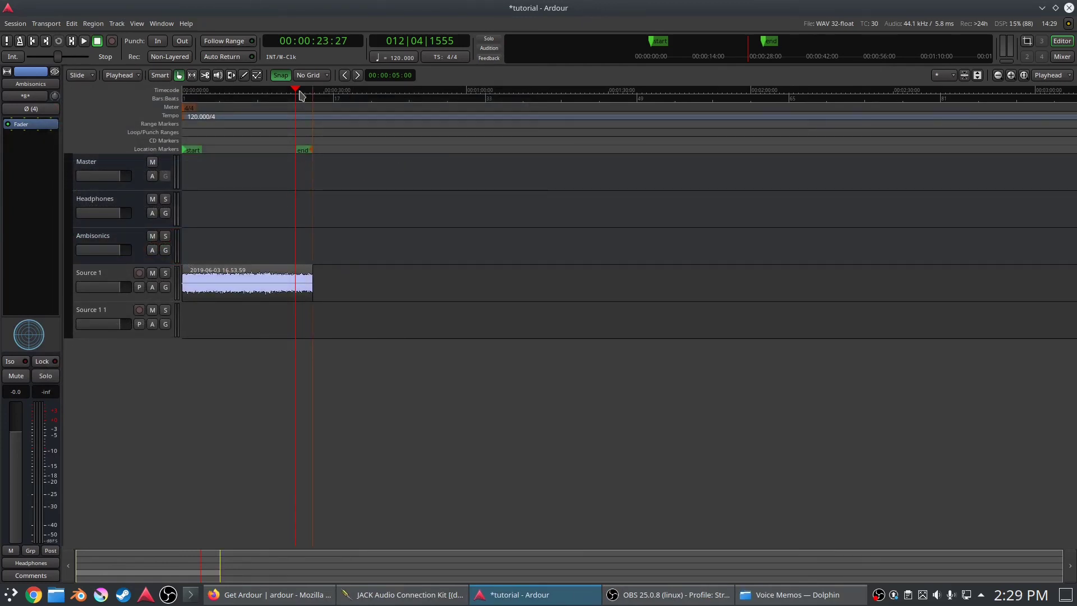
{"action": "left_click_drag", "start_coordinate": [299, 94], "coordinate": [169, 99]}
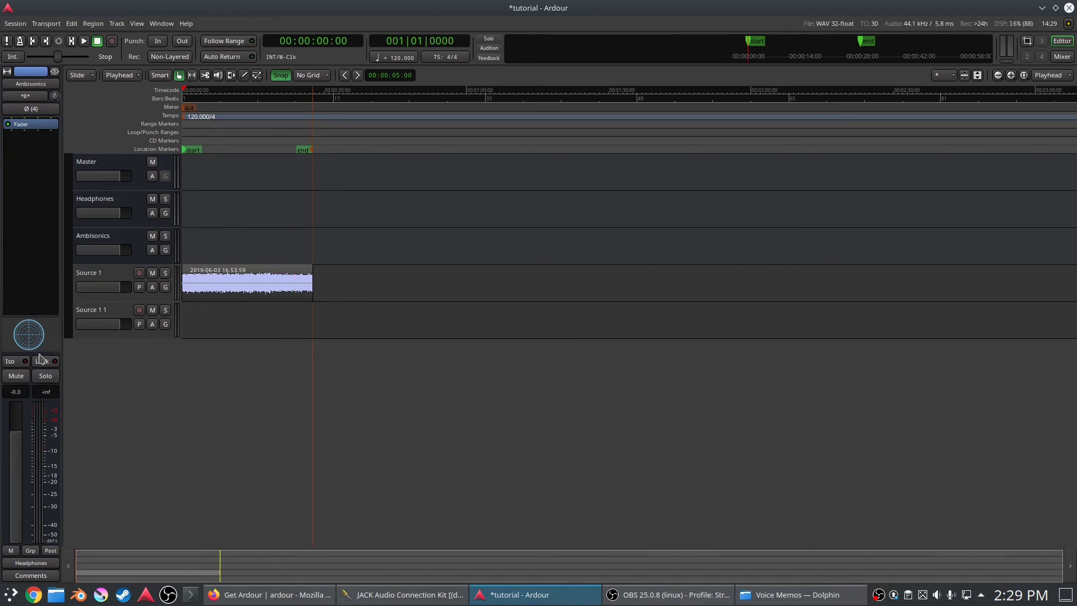
Step: Review the channel strips of Source 1, its duplicate track and the Ambisonics bus to follow the signal chain
{"action": "left_click", "coordinate": [128, 275]}
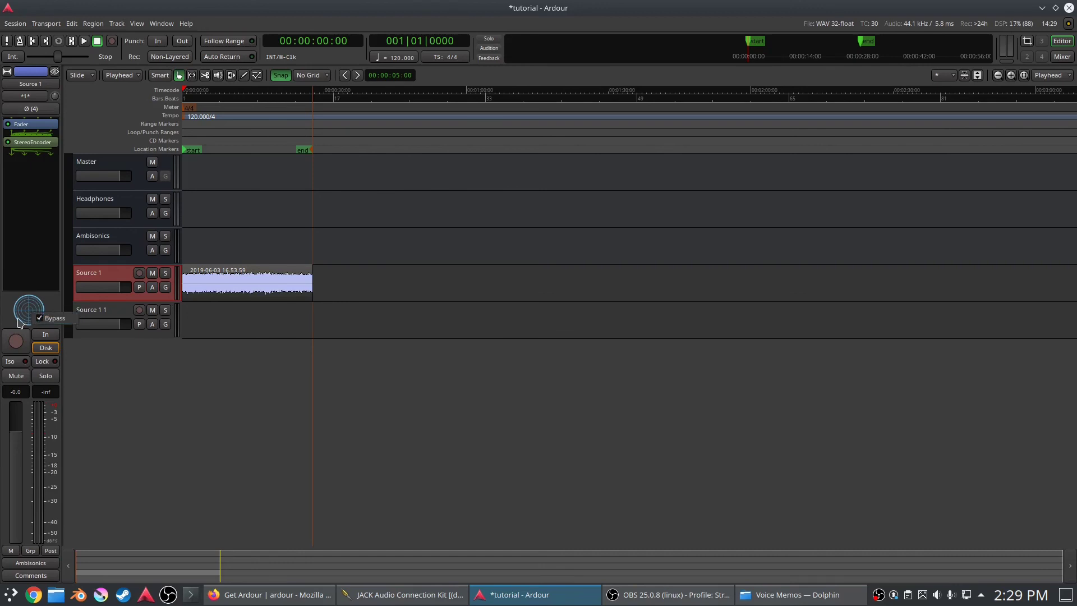
{"action": "left_click", "coordinate": [120, 310]}
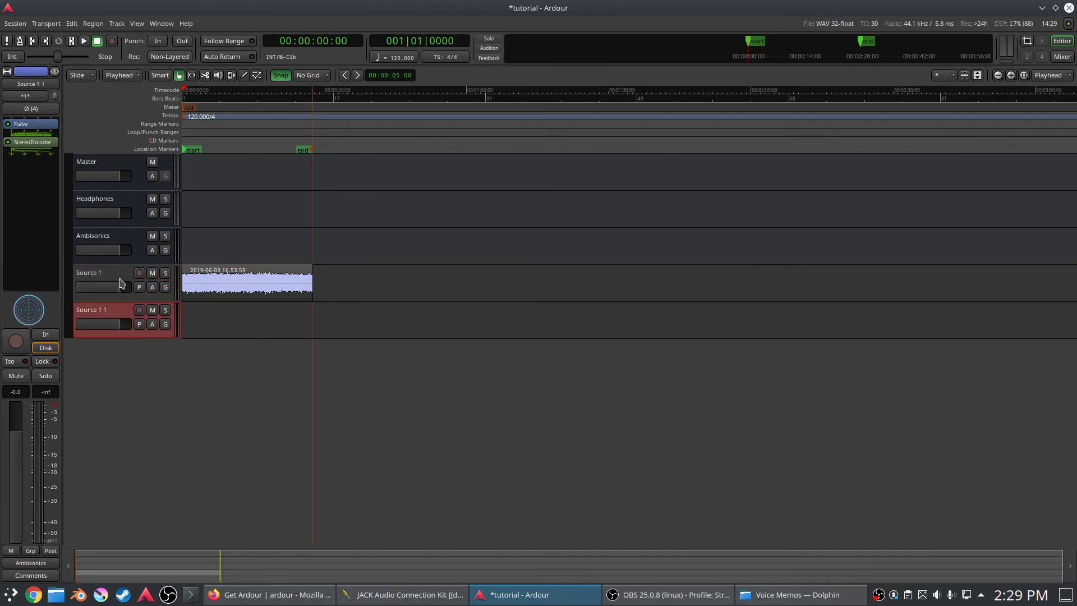
{"action": "left_click", "coordinate": [112, 277]}
{"action": "left_click", "coordinate": [122, 242]}
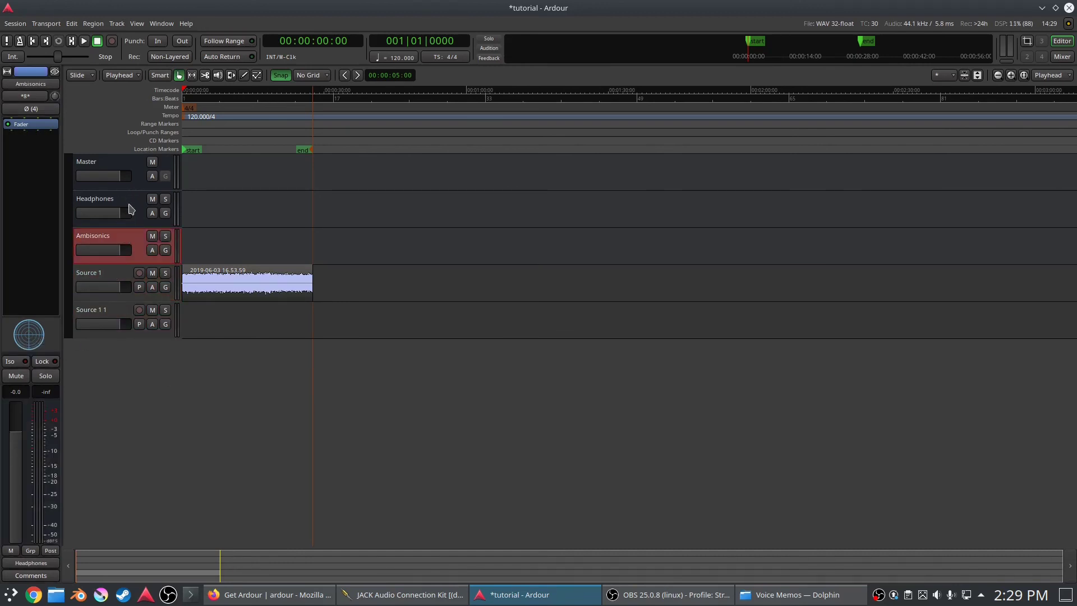